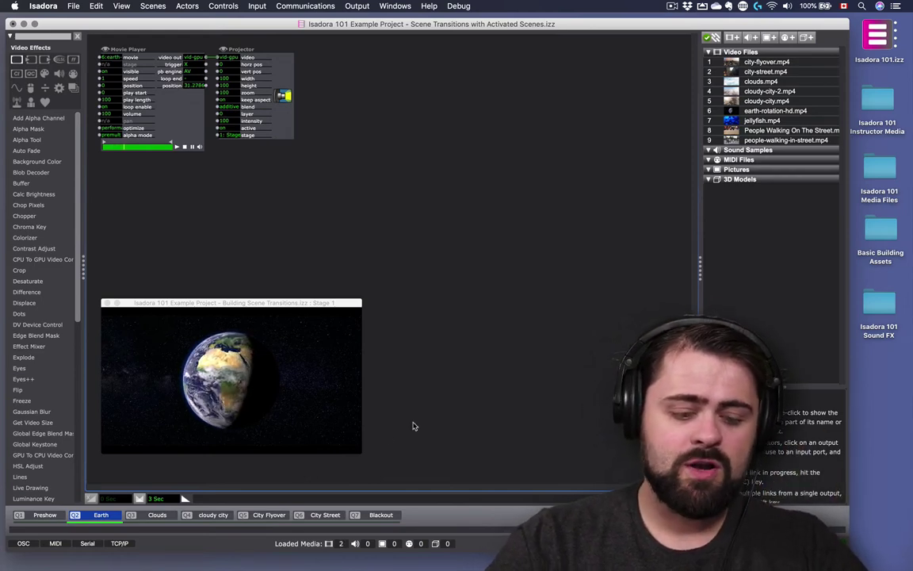
Play through the scene cues from Earth to Blackout to review the fades between scenes
{"action": "key", "text": "space"}
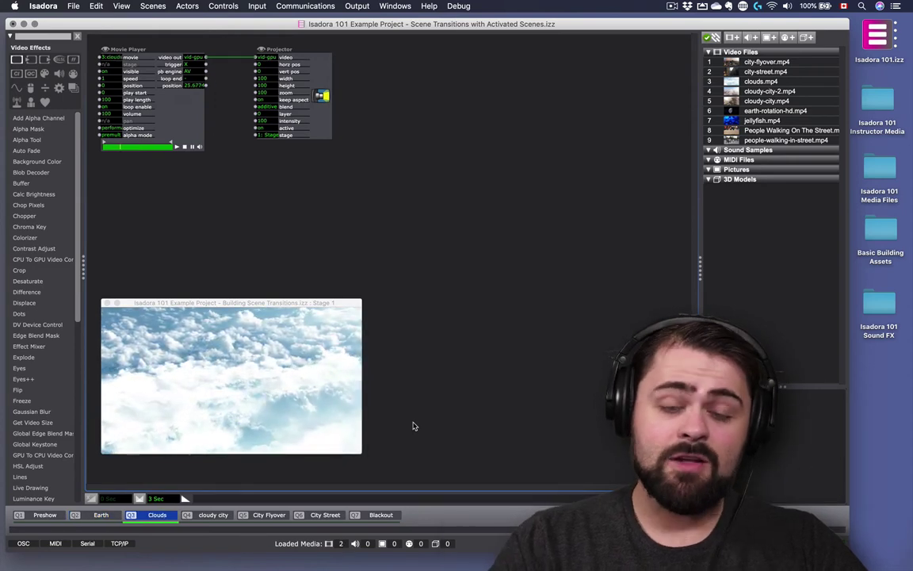
{"action": "key", "text": "space"}
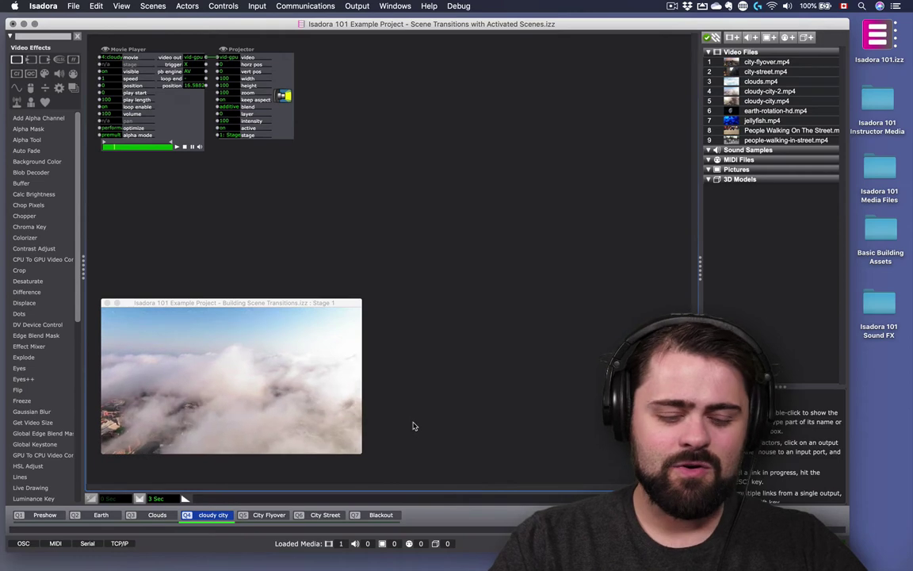
{"action": "key", "text": "space"}
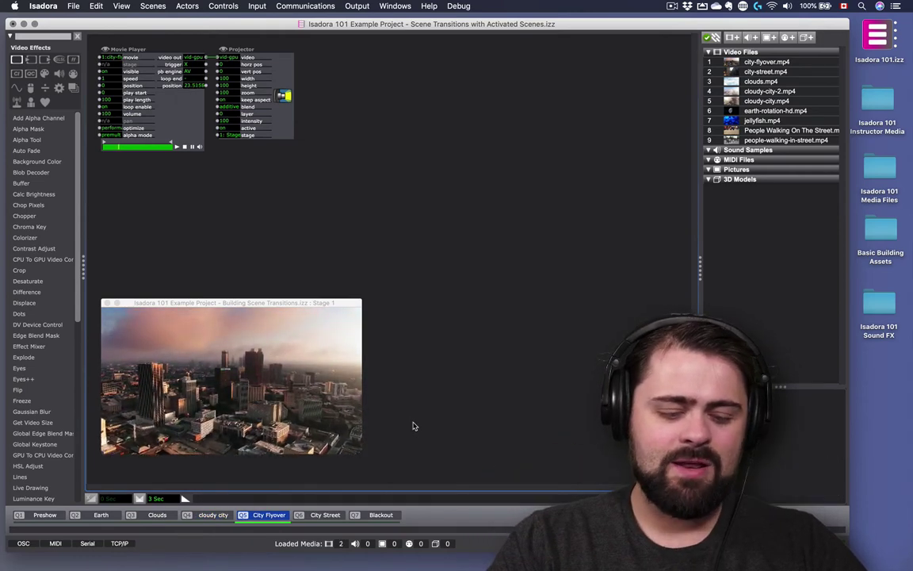
{"action": "key", "text": "space"}
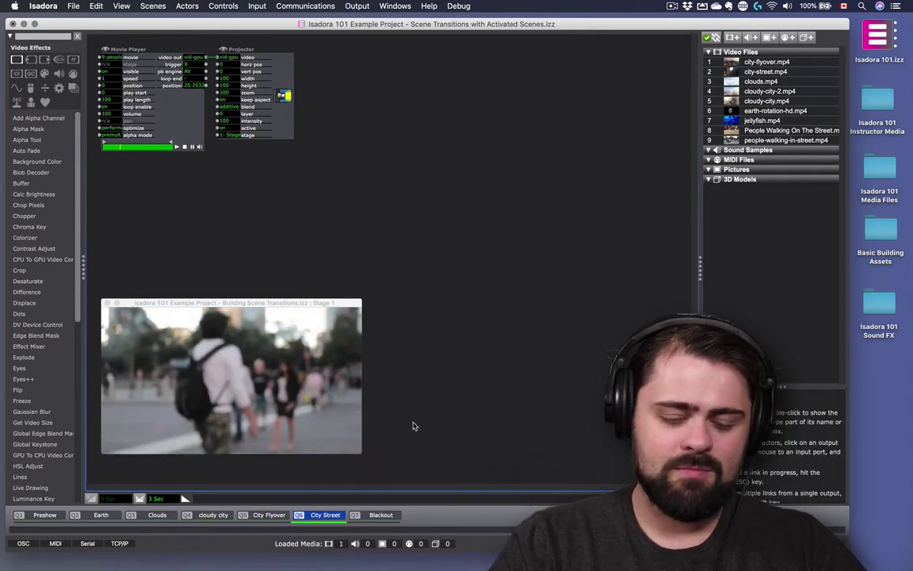
{"action": "key", "text": "space"}
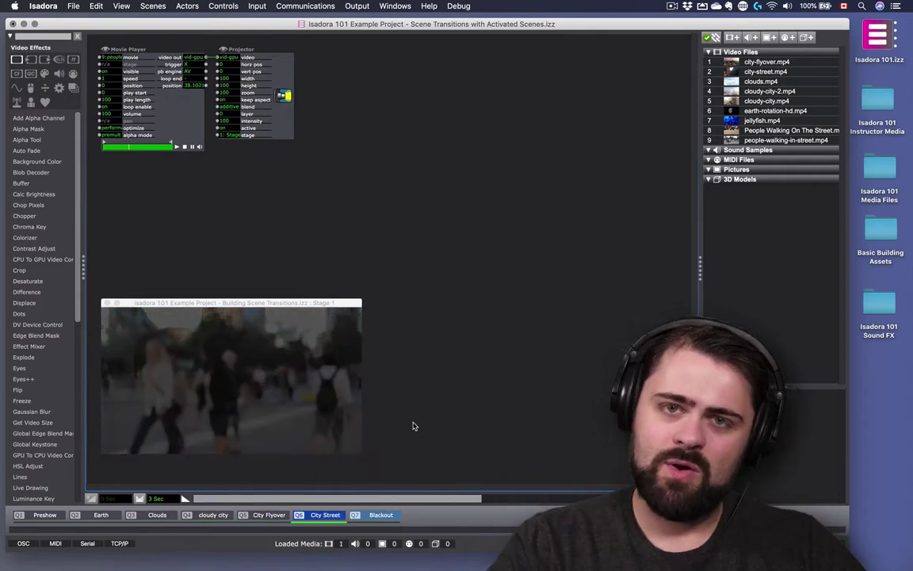
{"action": "key", "text": "space"}
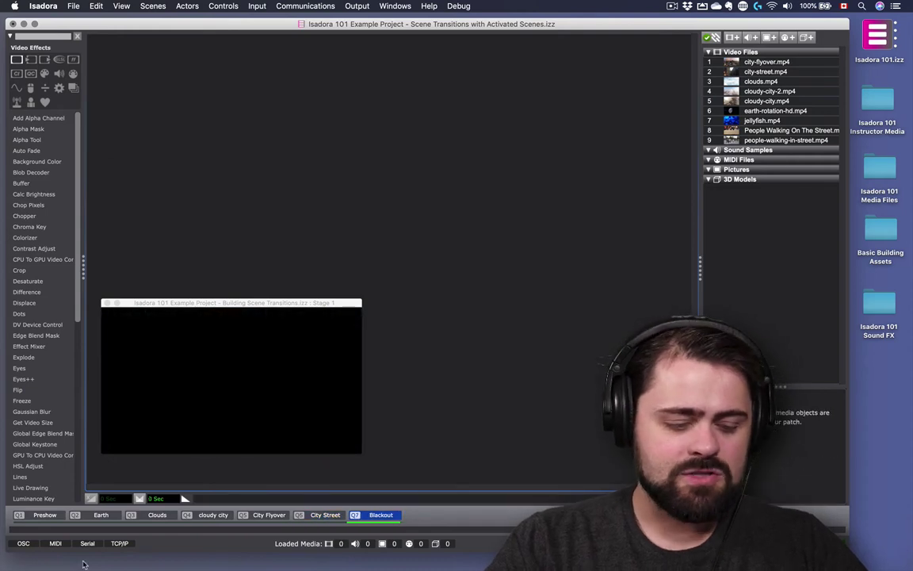
Add the 126_Endless_Voyage sound file from the Isadora 101 Sound FX folder to the Earth scene and place its Sound Player below the Projector
{"action": "left_click", "coordinate": [72, 515]}
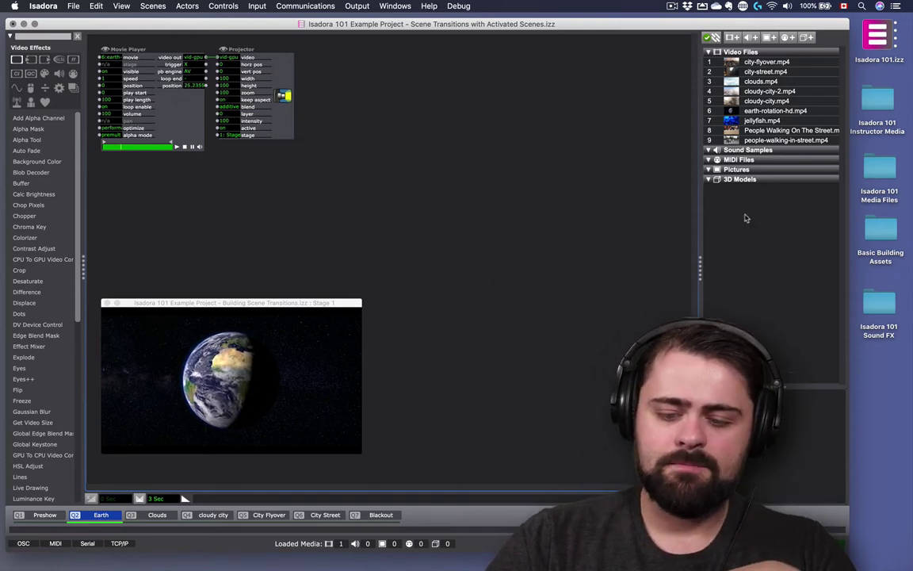
{"action": "double_click", "coordinate": [879, 305]}
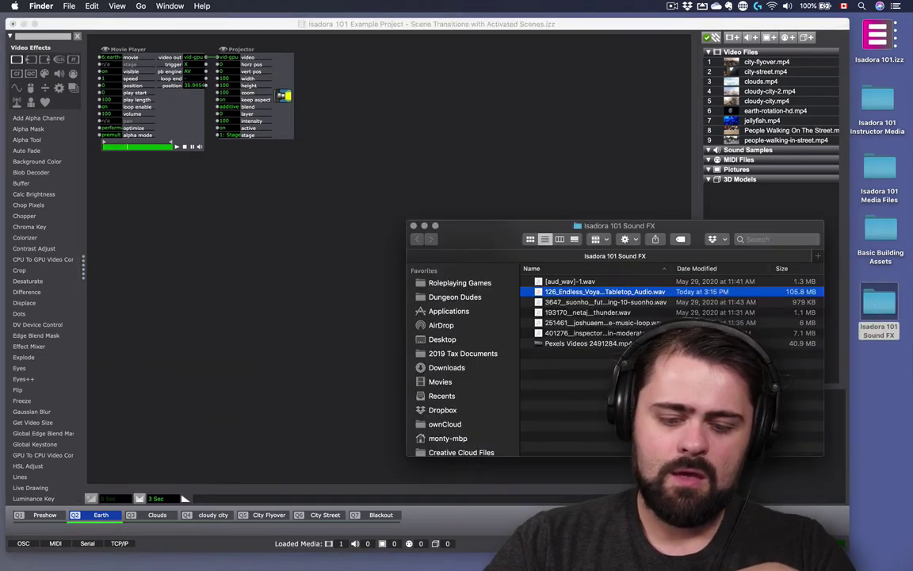
{"action": "left_click_drag", "start_coordinate": [594, 295], "coordinate": [205, 222]}
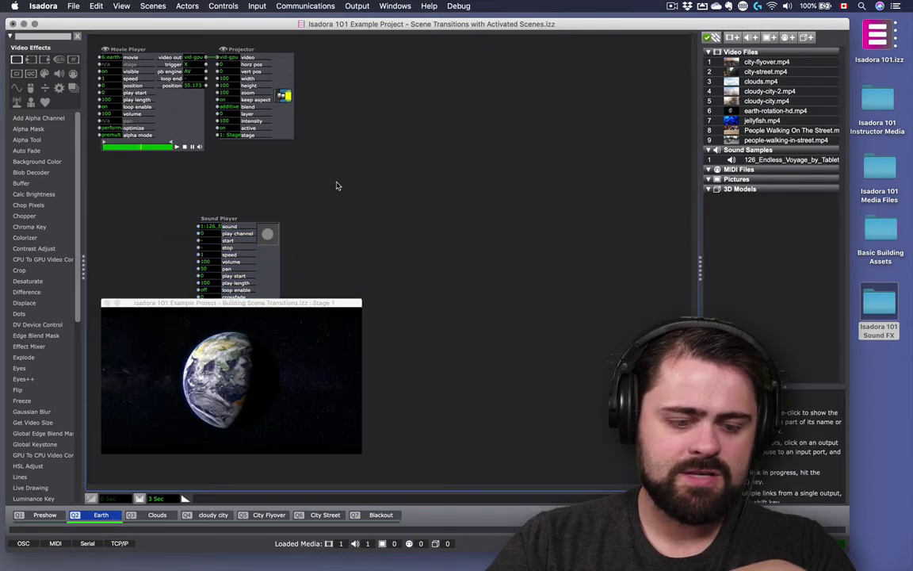
{"action": "left_click_drag", "start_coordinate": [278, 275], "coordinate": [379, 220]}
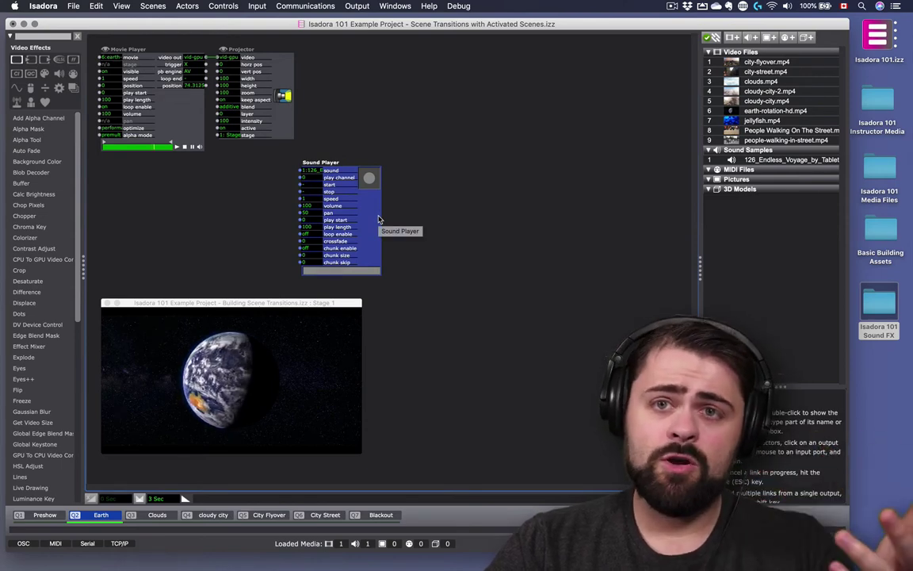
Add an Enter Scene Trigger actor to the Earth scene, link its trigger output to the Sound Player's start input, and align it with that input
{"action": "double_click", "coordinate": [191, 215]}
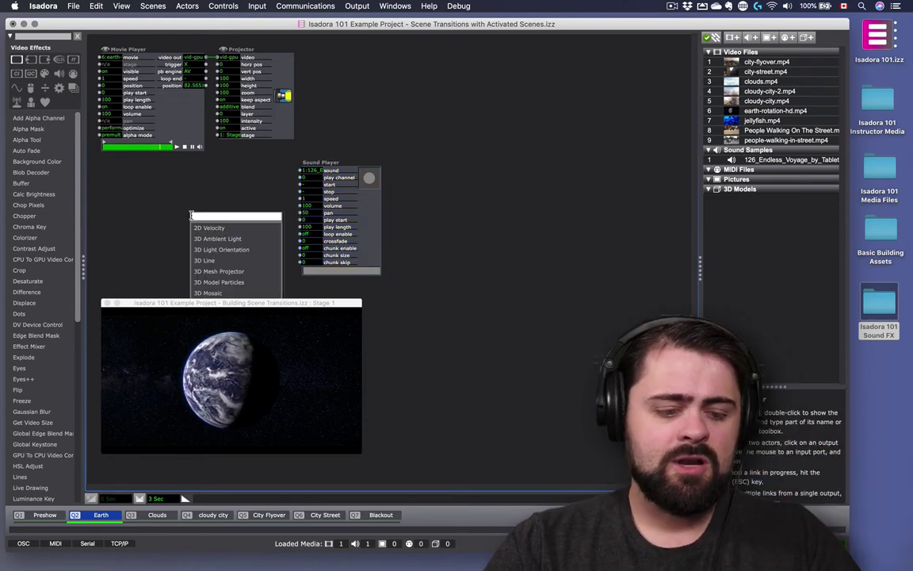
{"action": "type", "text": "enter"}
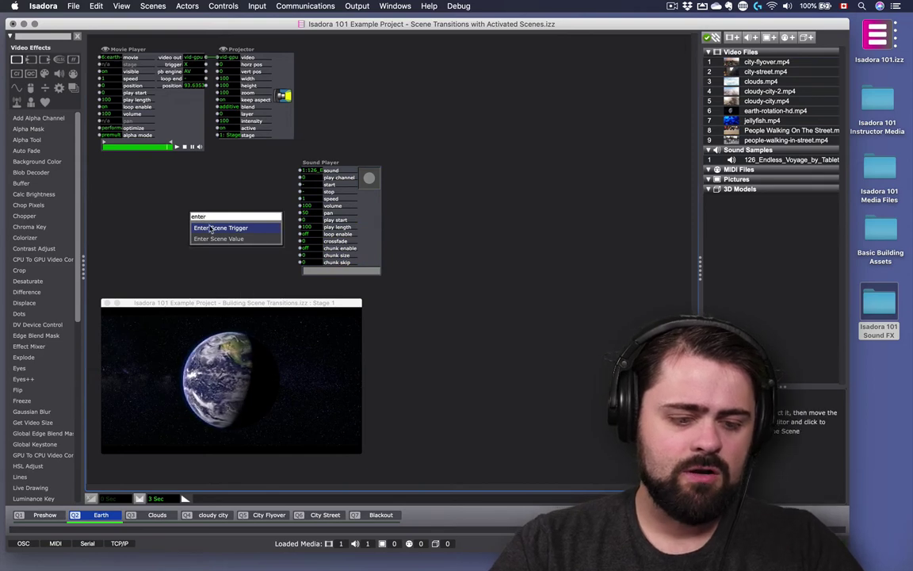
{"action": "left_click", "coordinate": [210, 228]}
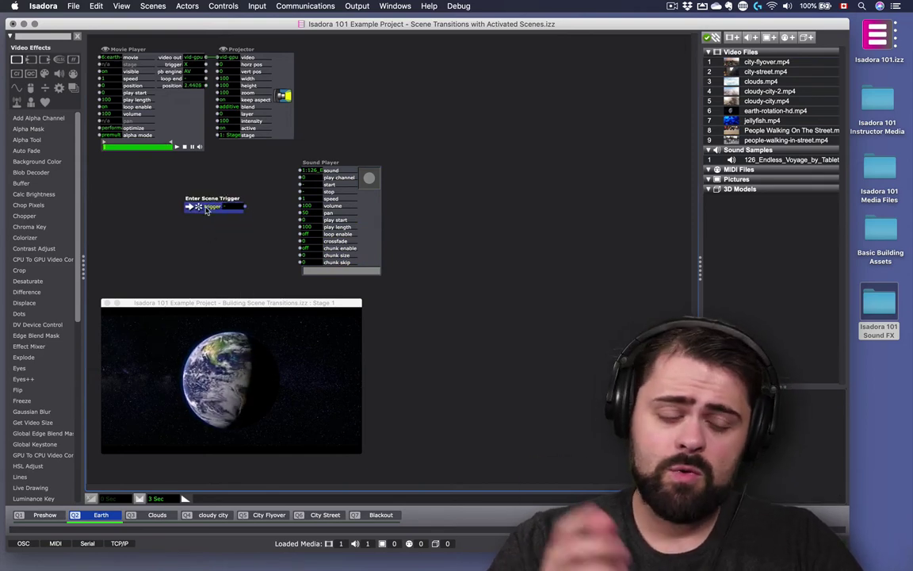
{"action": "left_click", "coordinate": [246, 208]}
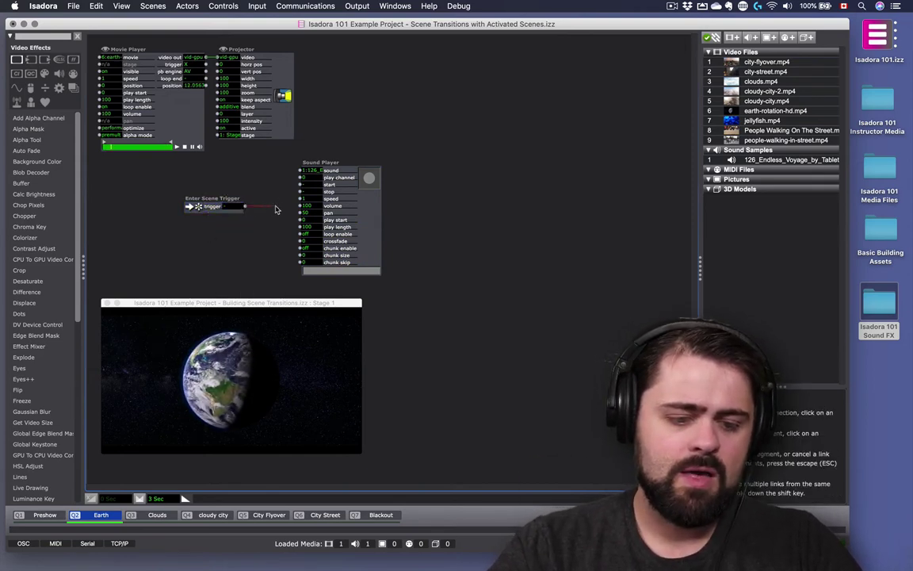
{"action": "left_click_drag", "start_coordinate": [214, 206], "coordinate": [214, 184]}
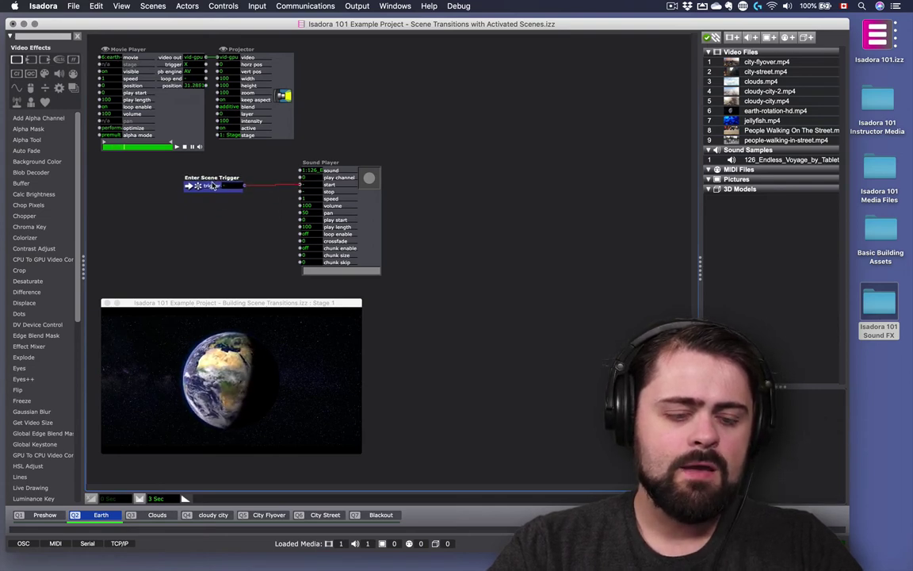
{"action": "left_click", "coordinate": [206, 239]}
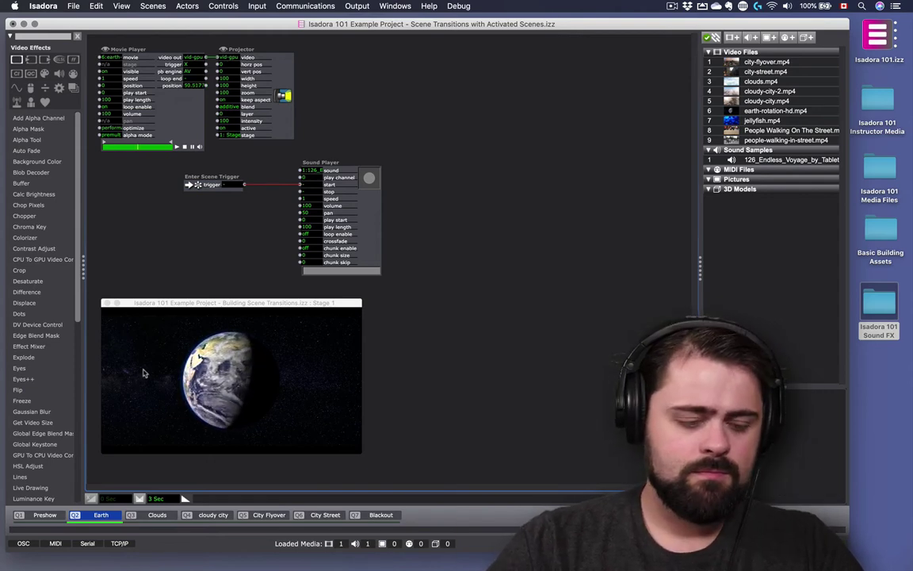
Re-enter Earth from Preshow, set the Sound Player's volume to 25, and advance to Clouds to test the music
{"action": "key", "text": "super+Left"}
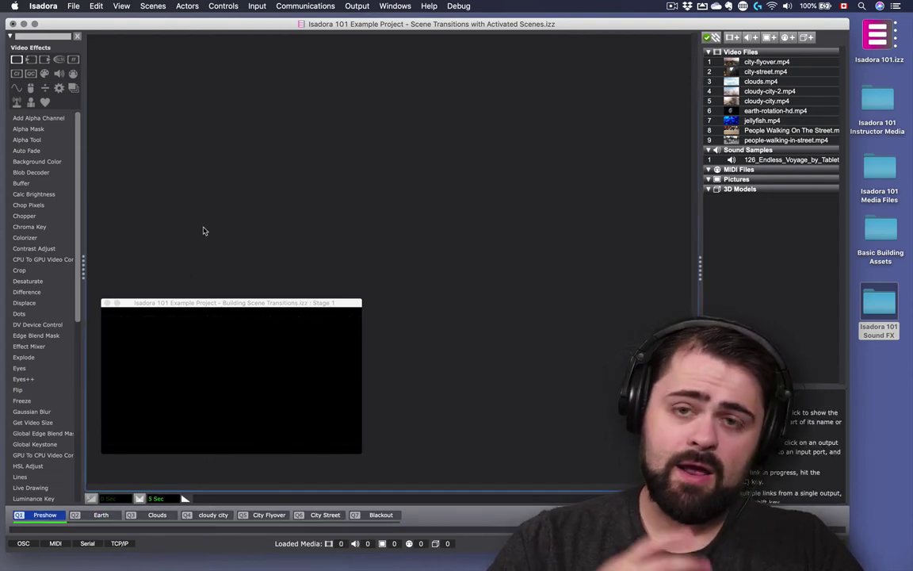
{"action": "key", "text": "super+Right"}
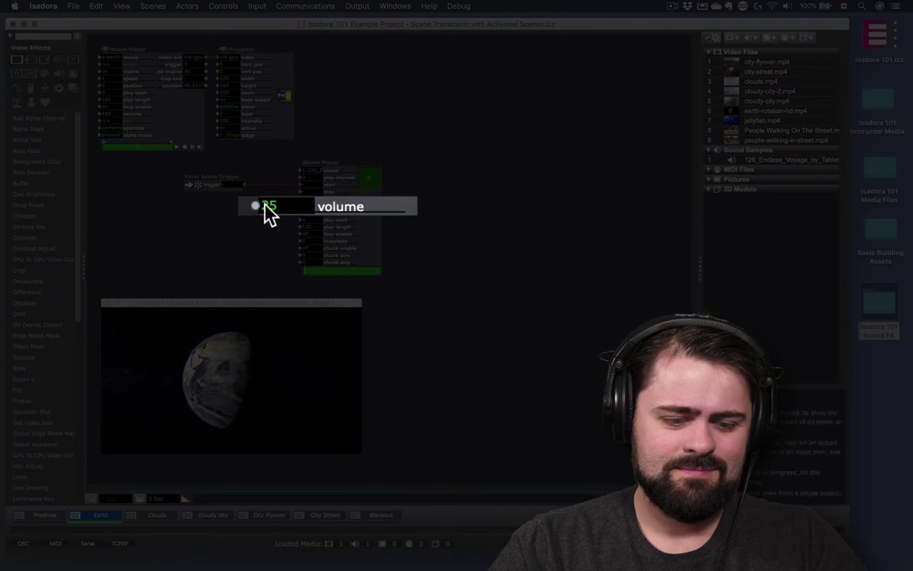
{"action": "key", "text": "Return"}
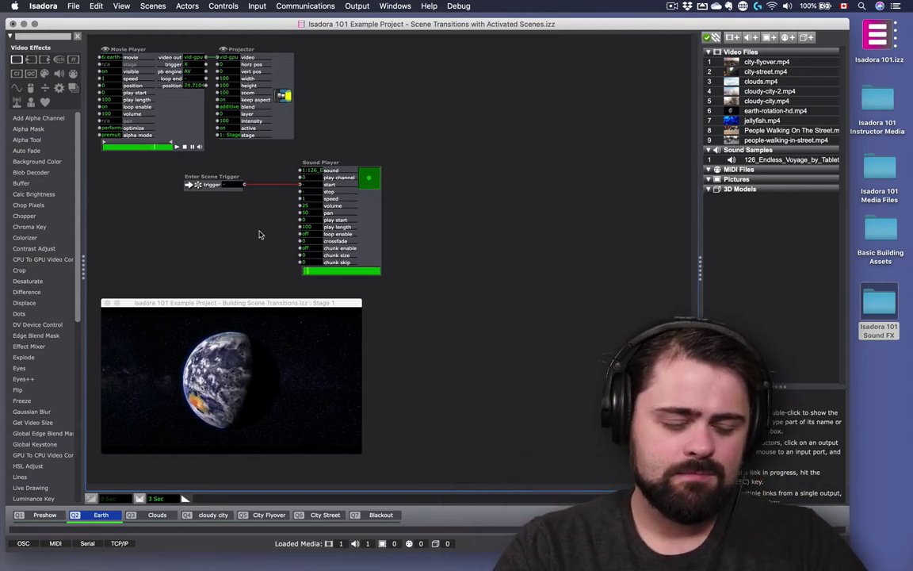
{"action": "key", "text": "space"}
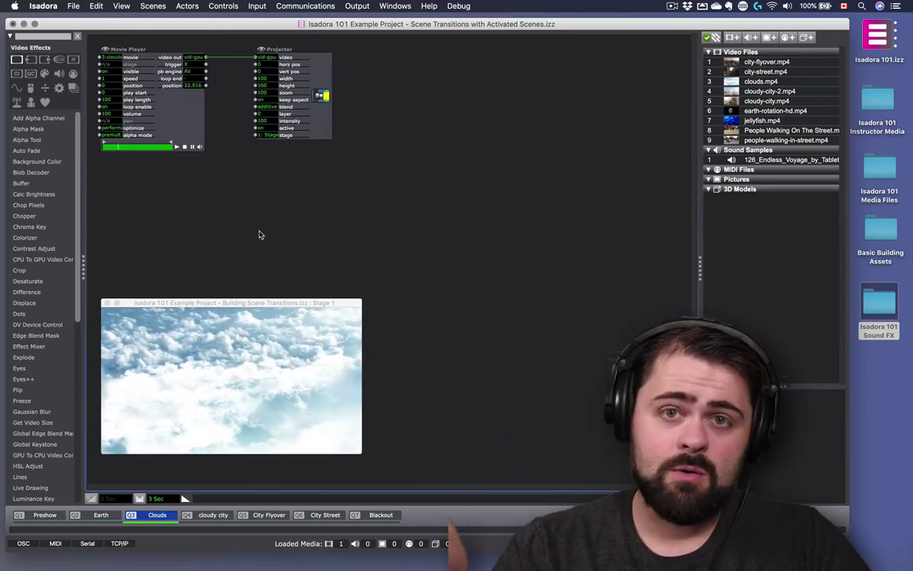
Copy the linked Enter Scene Trigger and Sound Player from the Earth scene into the Clouds scene
{"action": "left_click", "coordinate": [101, 514]}
{"action": "left_click_drag", "start_coordinate": [157, 178], "coordinate": [420, 263]}
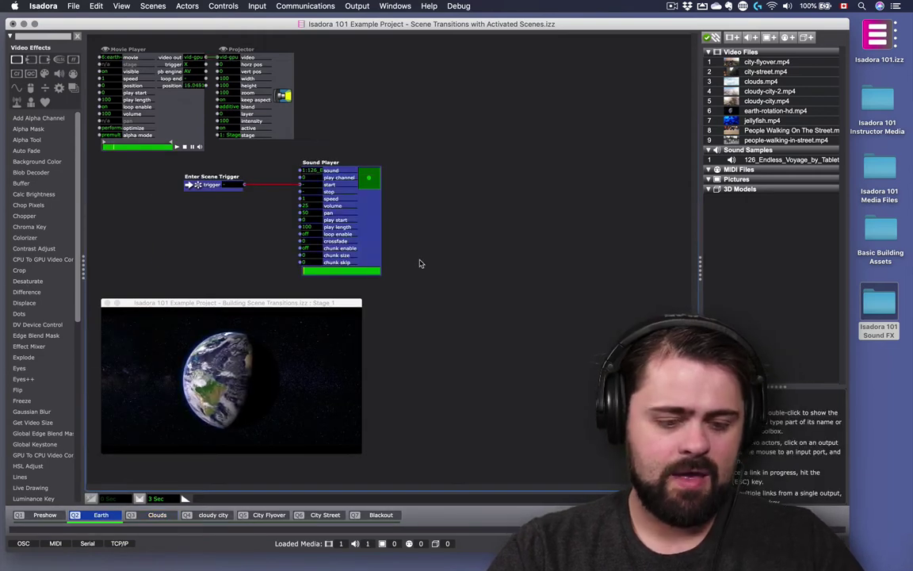
{"action": "right_click", "coordinate": [372, 232]}
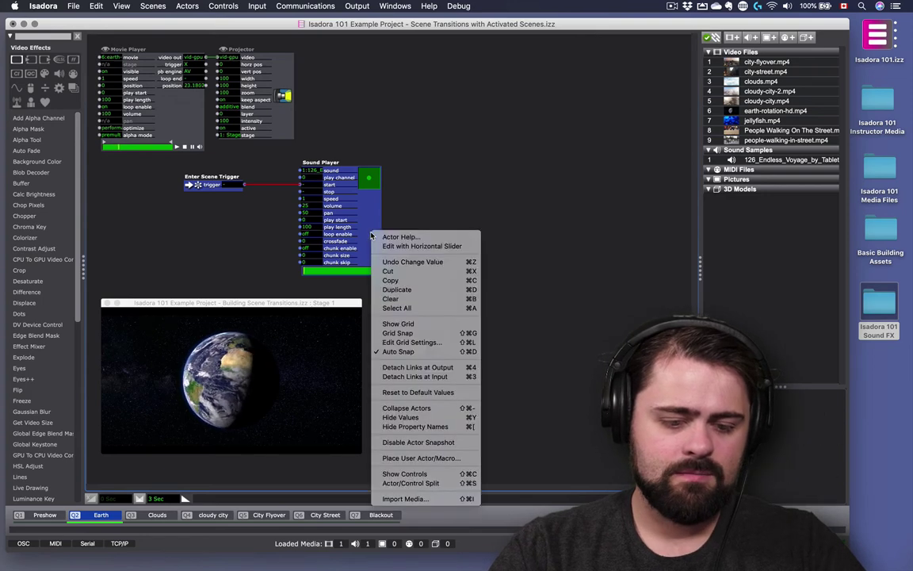
{"action": "left_click", "coordinate": [390, 281]}
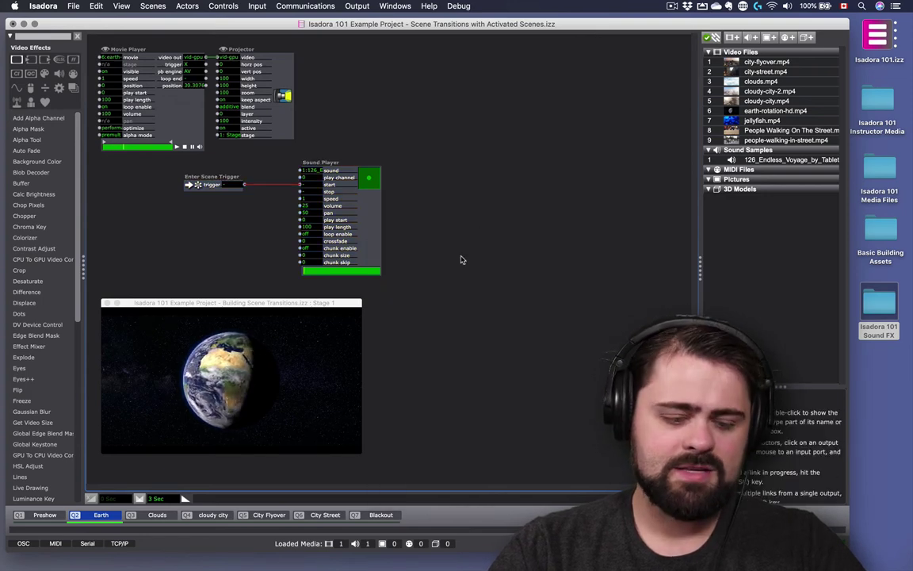
{"action": "left_click", "coordinate": [157, 516]}
{"action": "key", "text": "cmd+v"}
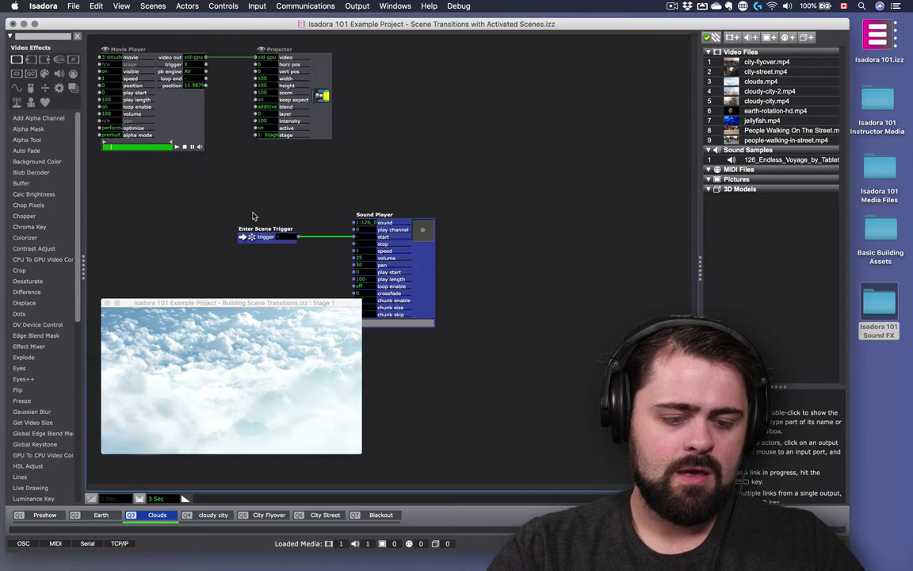
{"action": "left_click", "coordinate": [250, 190]}
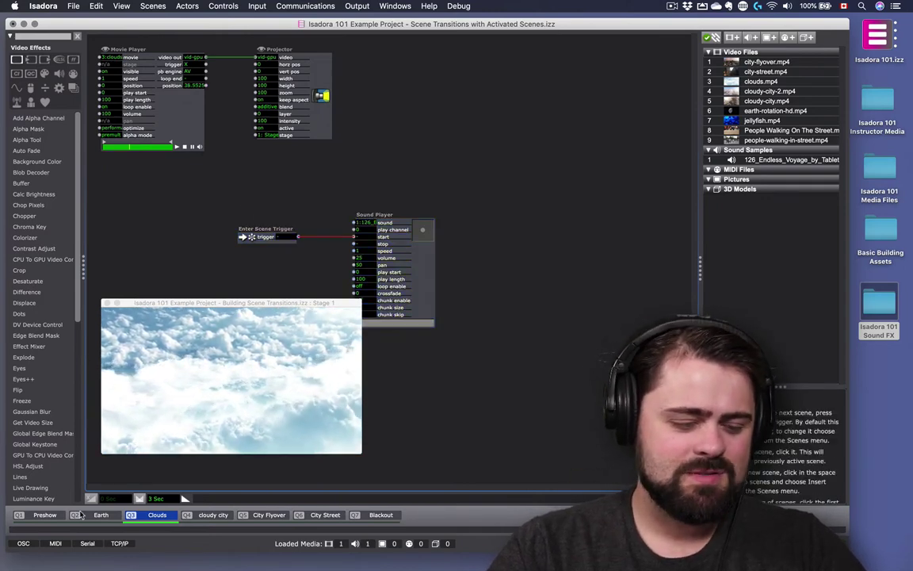
Test the music transition from Earth to Clouds and move the Stage 1 preview clear of the Sound Player
{"action": "left_click", "coordinate": [82, 515]}
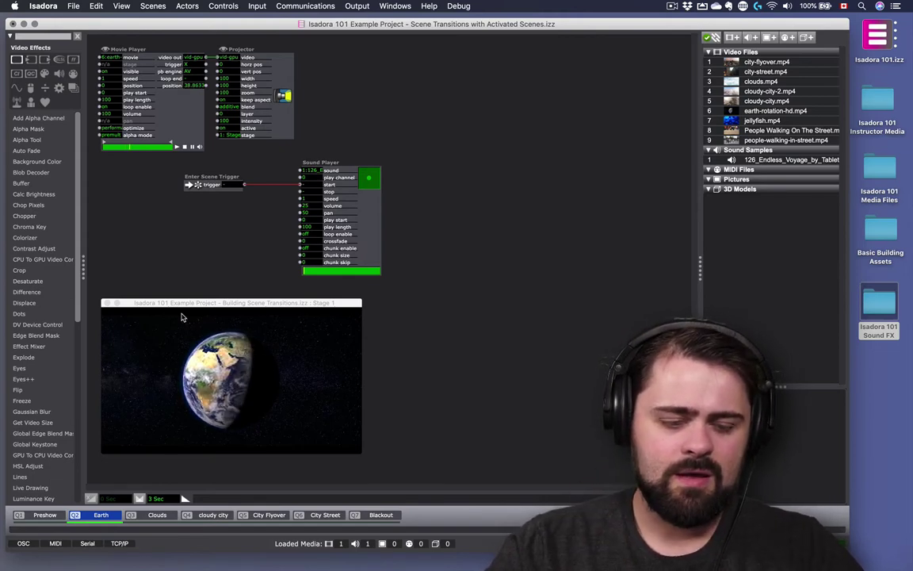
{"action": "key", "text": "space"}
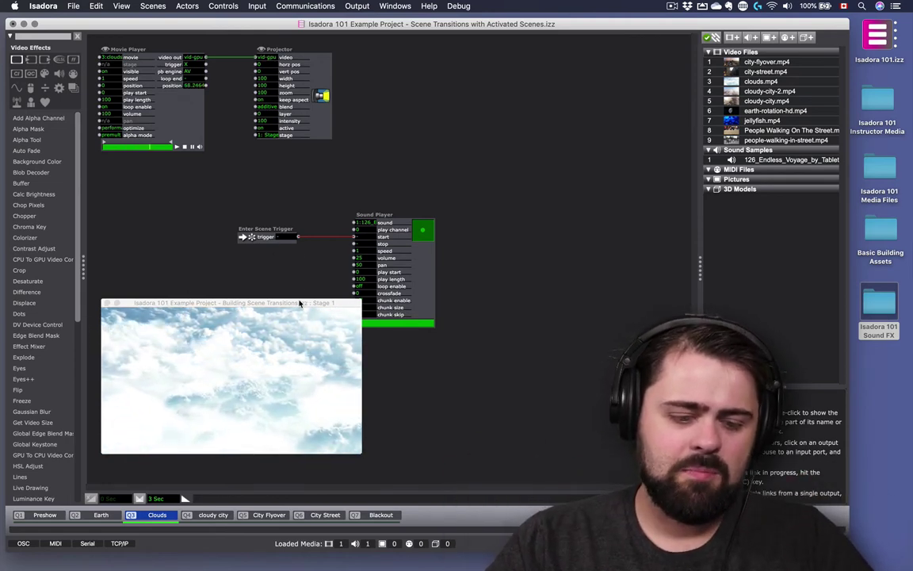
{"action": "left_click_drag", "start_coordinate": [300, 304], "coordinate": [285, 328]}
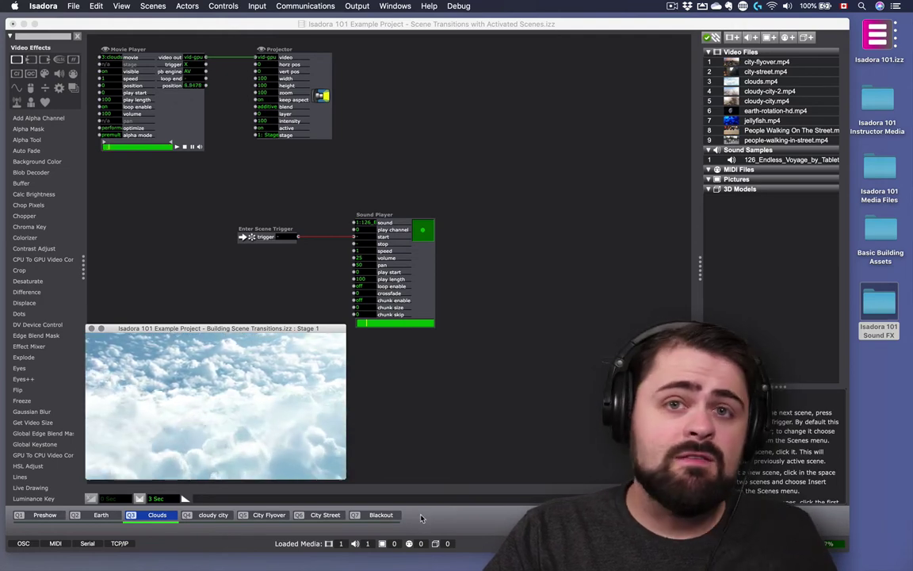
Insert a new scene after Blackout and name it MUSIC
{"action": "left_click", "coordinate": [421, 518]}
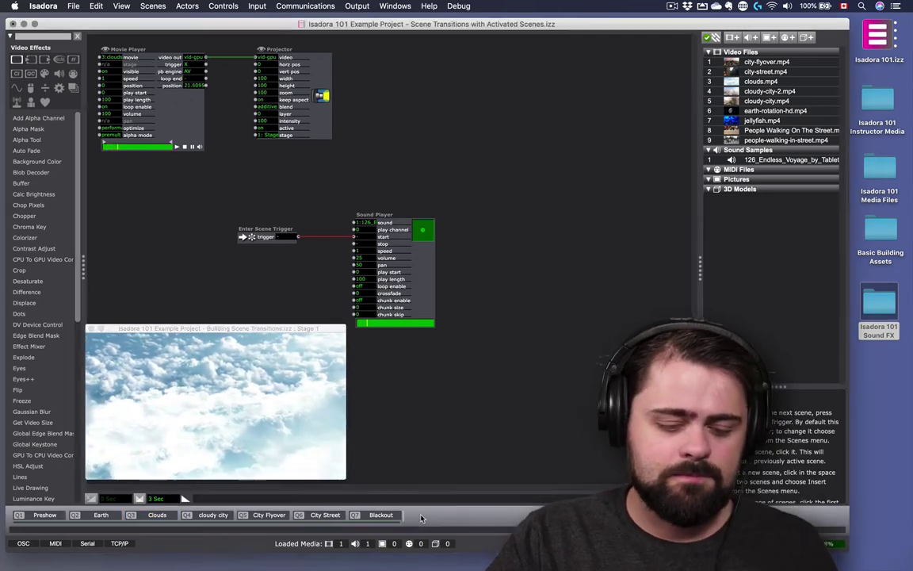
{"action": "right_click", "coordinate": [424, 515]}
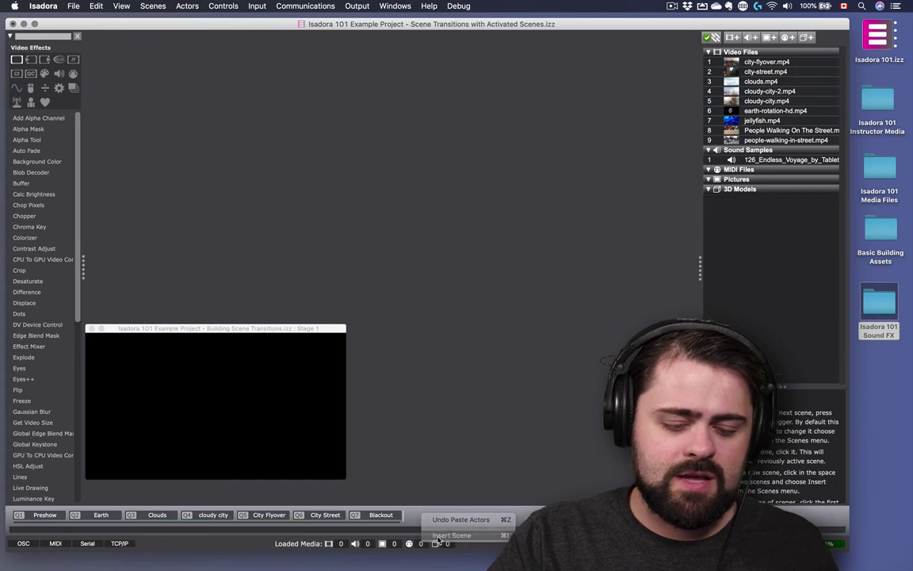
{"action": "left_click", "coordinate": [439, 536]}
{"action": "double_click", "coordinate": [435, 515]}
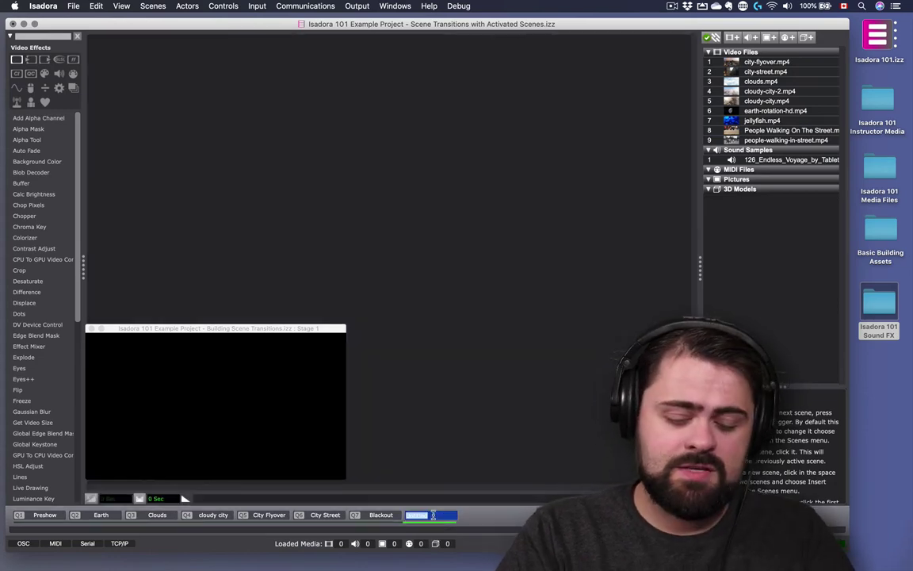
{"action": "type", "text": "MUSIC"}
{"action": "key", "text": "Return"}
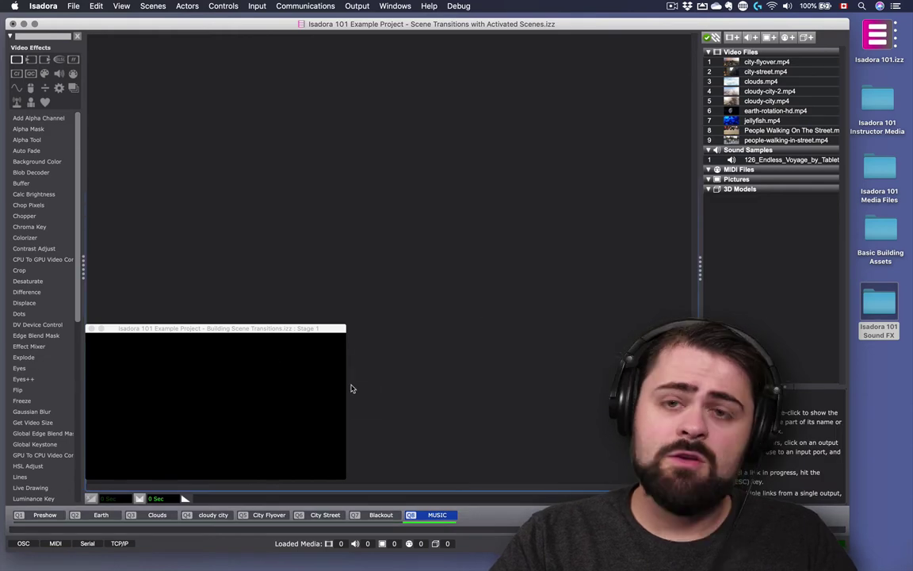
Delete the linked Enter Scene Trigger and Sound Player from the Clouds scene
{"action": "left_click", "coordinate": [155, 514]}
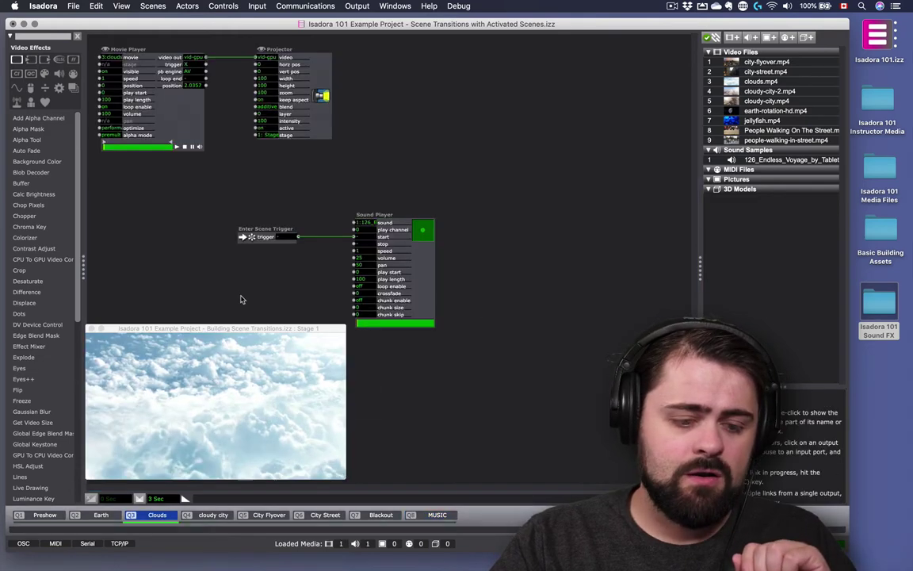
{"action": "left_click_drag", "start_coordinate": [210, 190], "coordinate": [451, 317]}
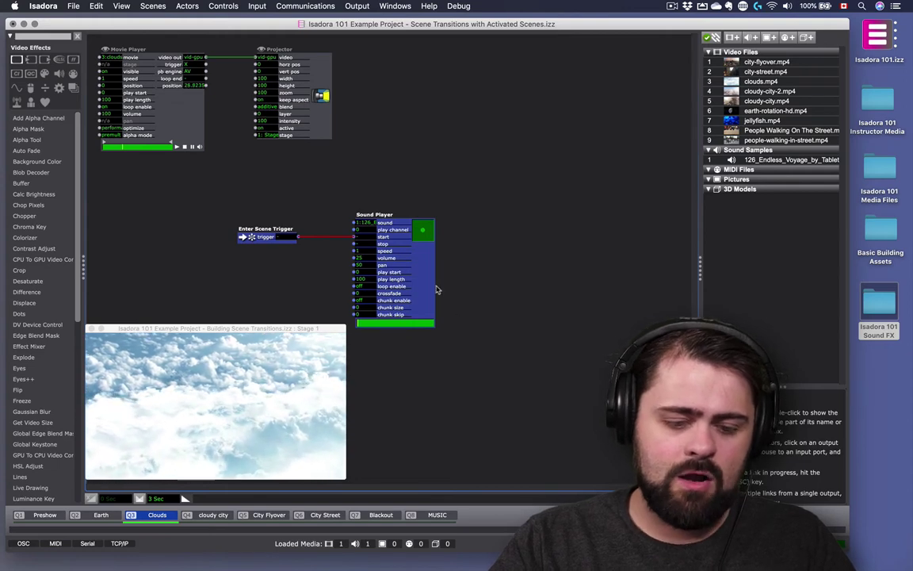
{"action": "right_click", "coordinate": [418, 258]}
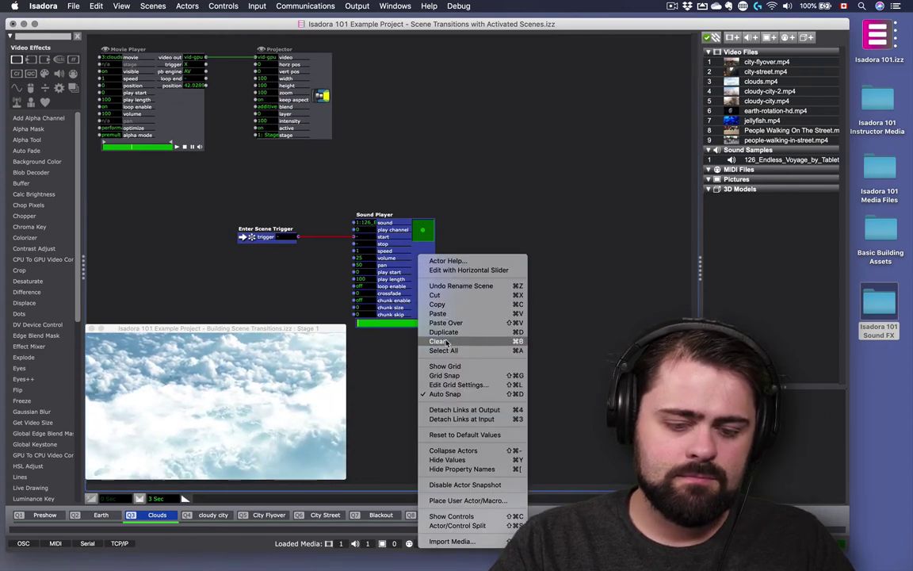
{"action": "left_click", "coordinate": [450, 308]}
{"action": "left_click_drag", "start_coordinate": [228, 192], "coordinate": [418, 281]}
{"action": "key", "text": "super+x"}
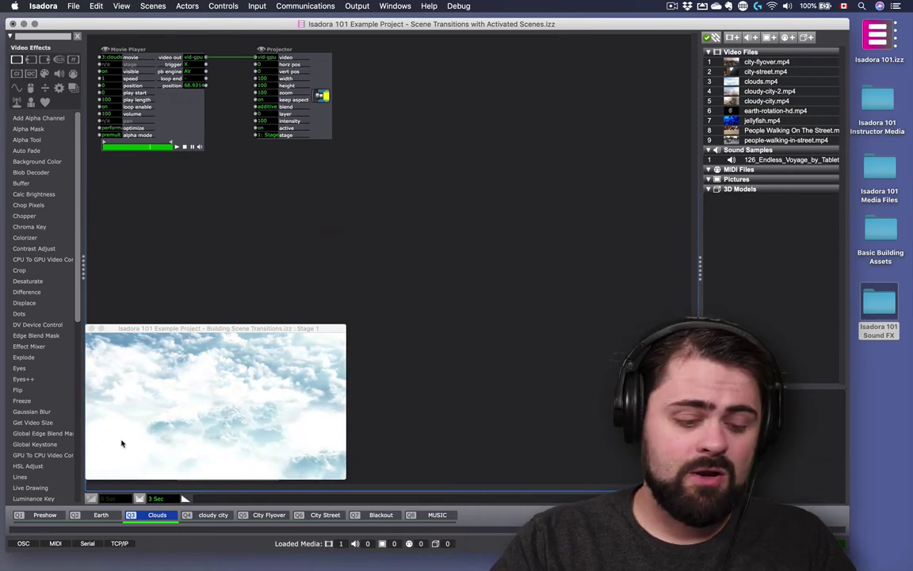
Move the linked Enter Scene Trigger and Sound Player from the Earth scene into the MUSIC scene, near the top of its editor
{"action": "left_click", "coordinate": [101, 515]}
{"action": "key", "text": "super+v"}
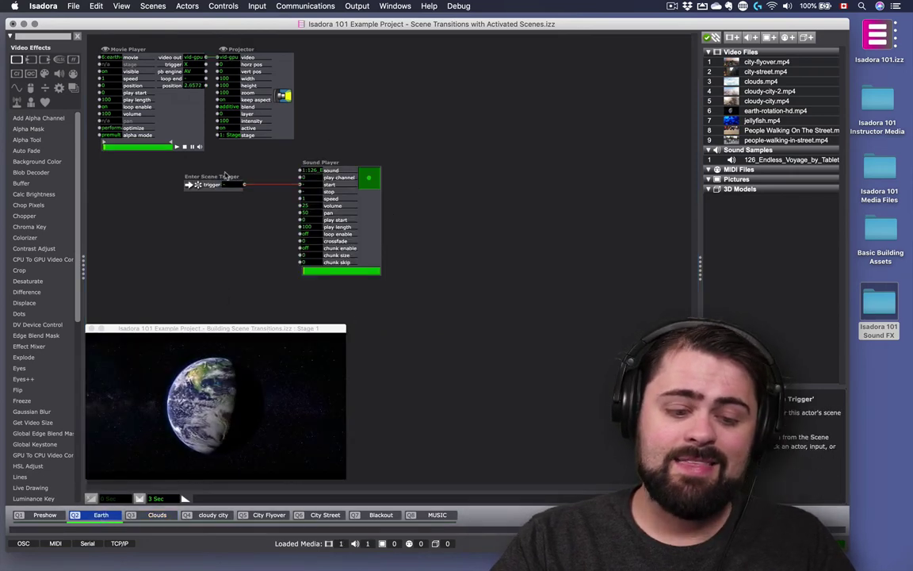
{"action": "key", "text": "super+z"}
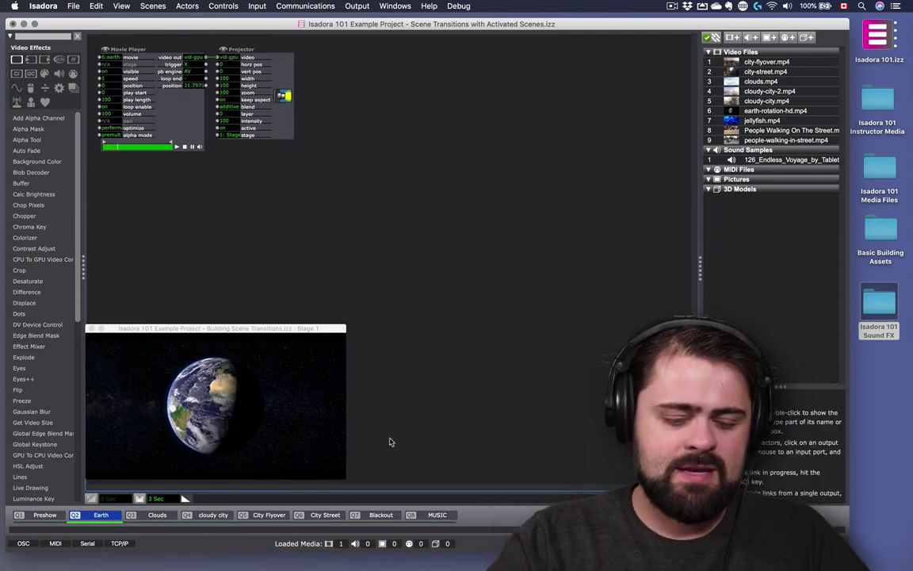
{"action": "left_click", "coordinate": [424, 515]}
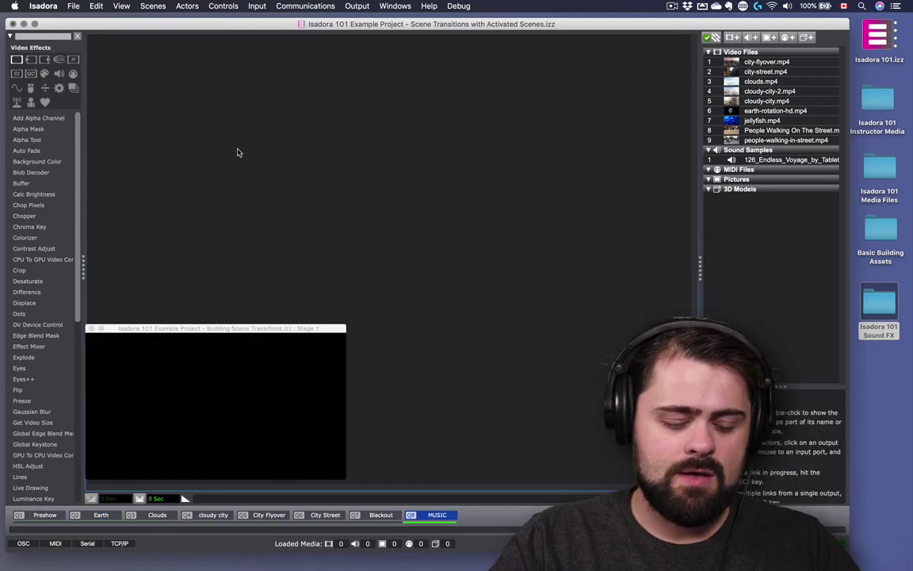
{"action": "key", "text": "super+v"}
{"action": "left_click_drag", "start_coordinate": [241, 151], "coordinate": [367, 193]}
{"action": "left_click", "coordinate": [393, 180]}
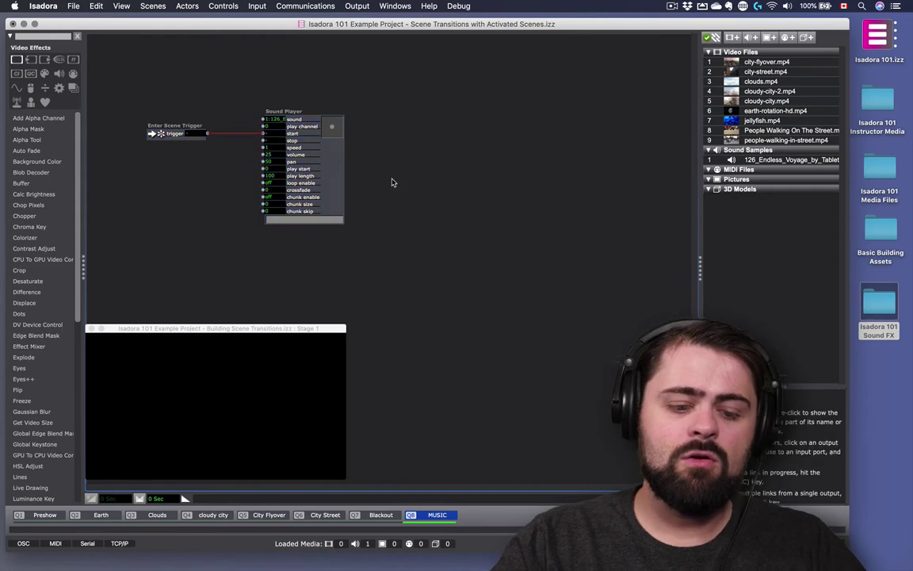
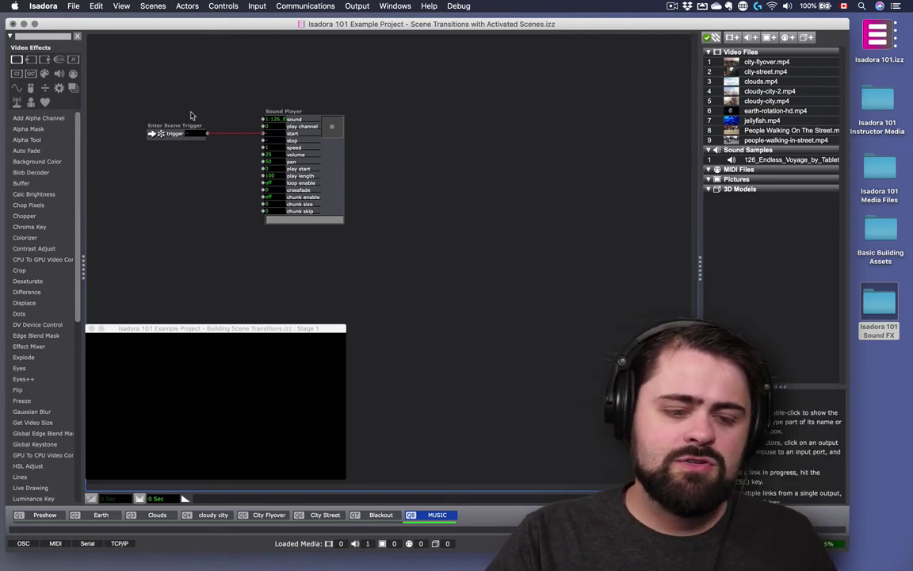
Add an Activate Scene actor to the Earth scene and place it below the Movie Player and Projector
{"action": "left_click", "coordinate": [101, 515]}
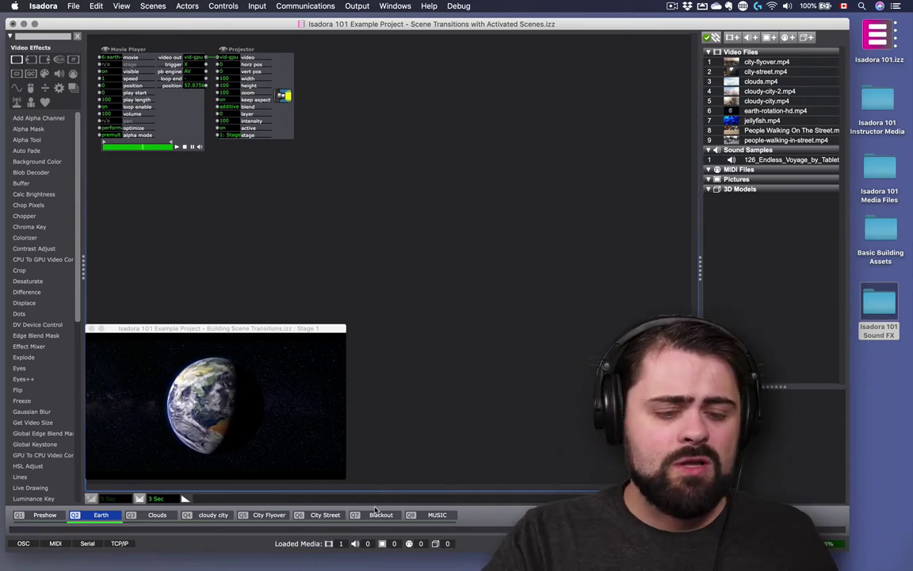
{"action": "double_click", "coordinate": [207, 220]}
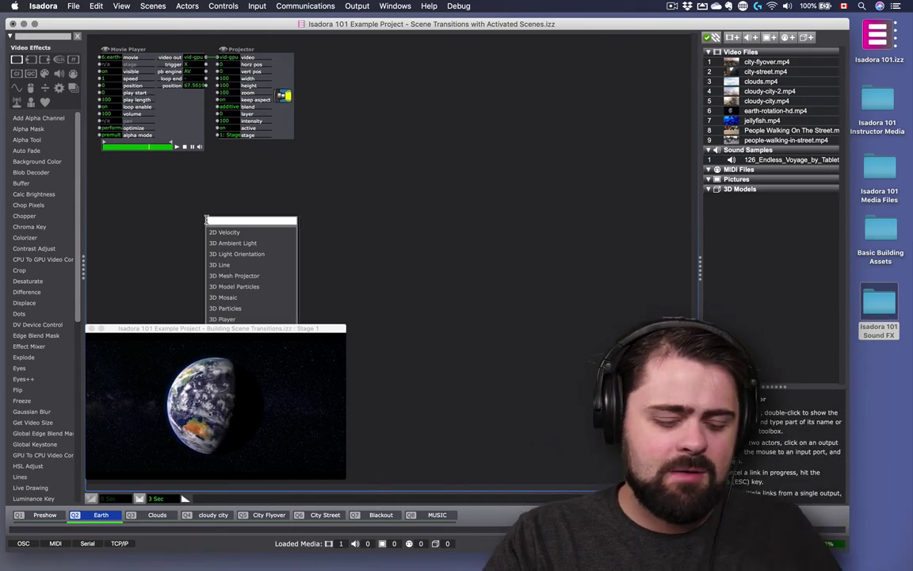
{"action": "type", "text": "activ"}
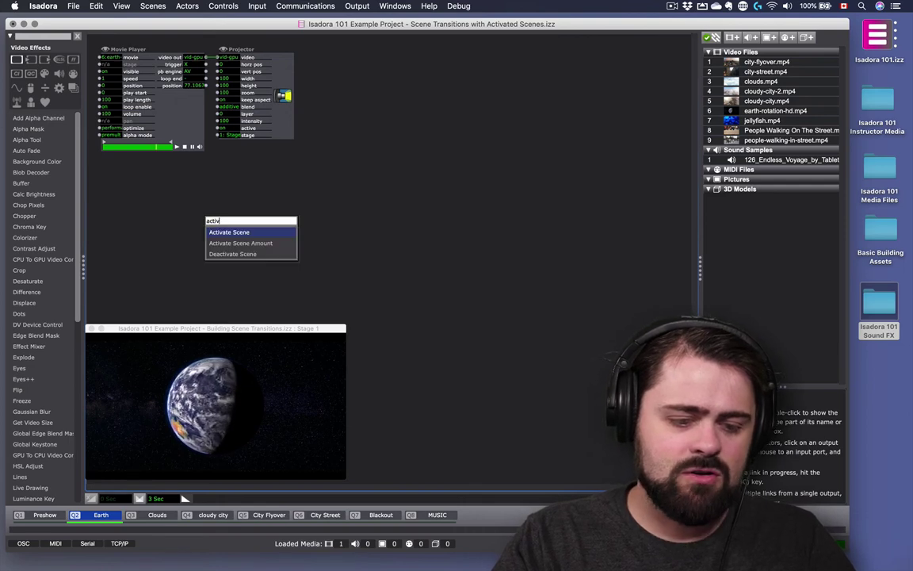
{"action": "key", "text": "Return"}
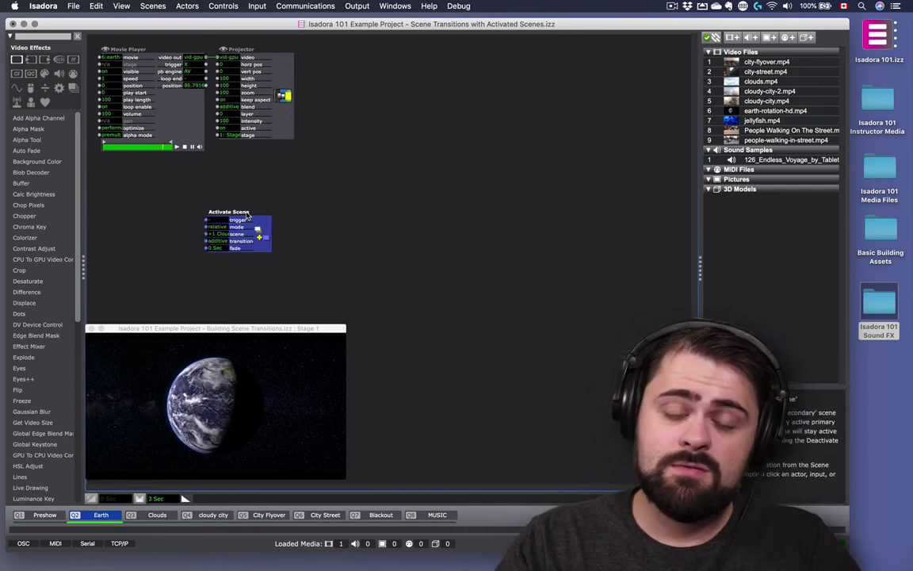
{"action": "left_click_drag", "start_coordinate": [246, 208], "coordinate": [262, 186]}
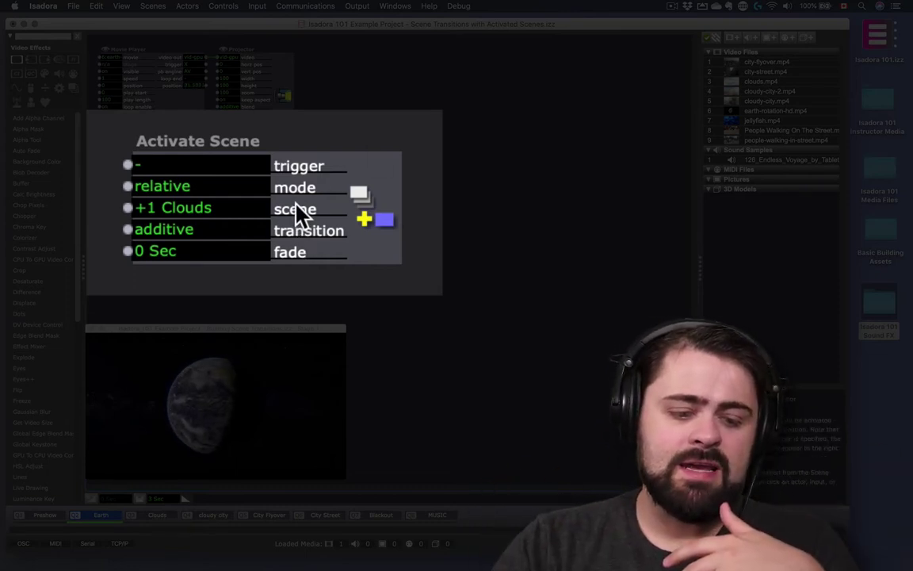
Add an Enter Scene Trigger beside the Activate Scene actor and link its output to the trigger input
{"action": "mouse_move", "coordinate": [225, 232]}
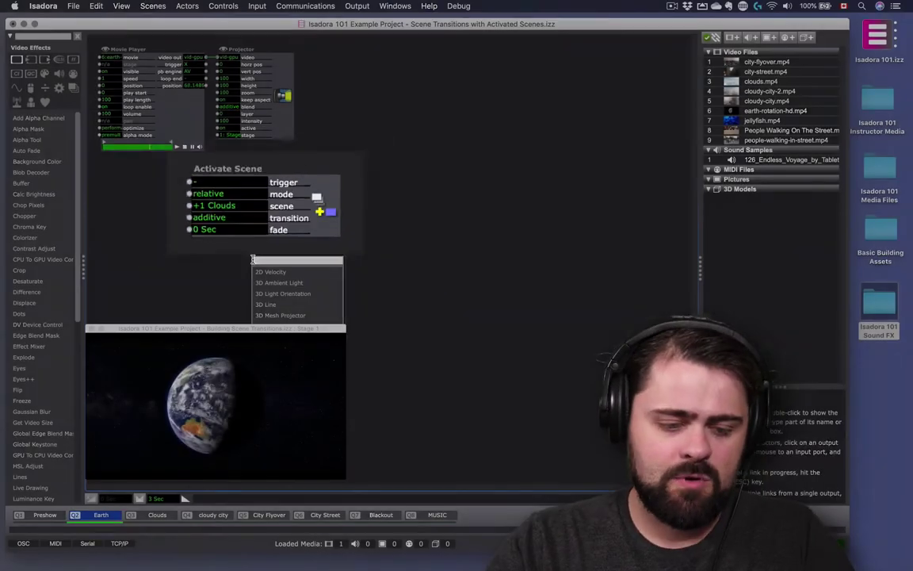
{"action": "type", "text": "ent"}
{"action": "key", "text": "Return"}
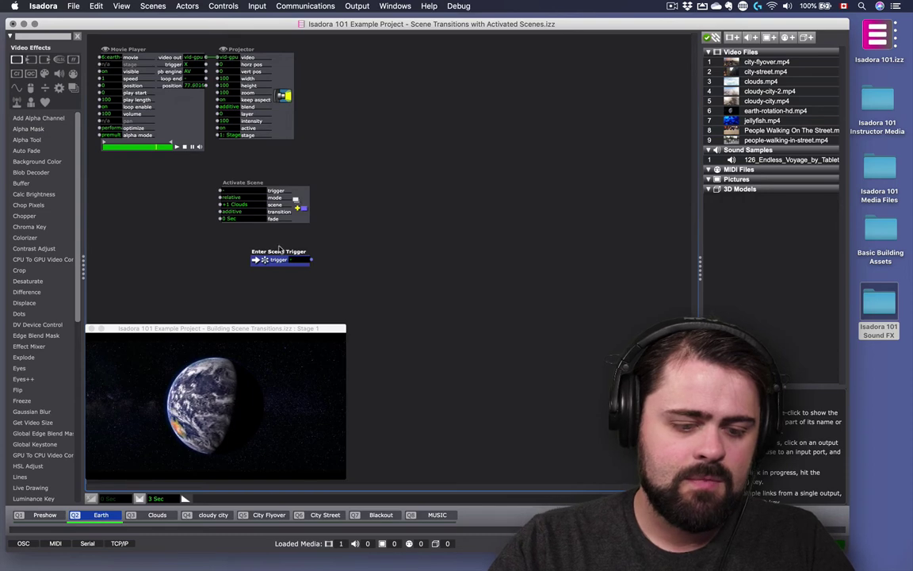
{"action": "left_click_drag", "start_coordinate": [272, 262], "coordinate": [222, 194]}
{"action": "left_click", "coordinate": [221, 194]}
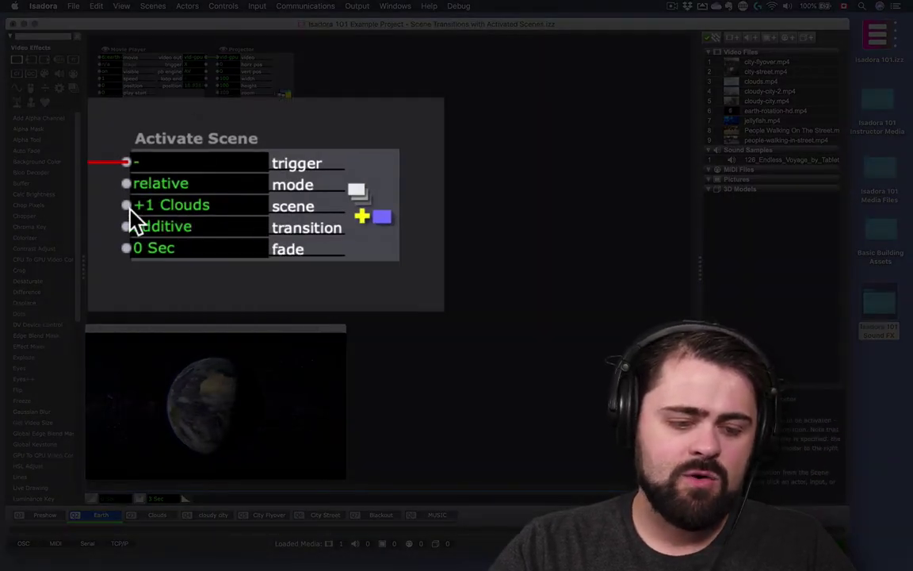
Set the Activate Scene actor's scene to +6 MUSIC and its fade to 3 seconds
{"action": "left_click", "coordinate": [166, 210]}
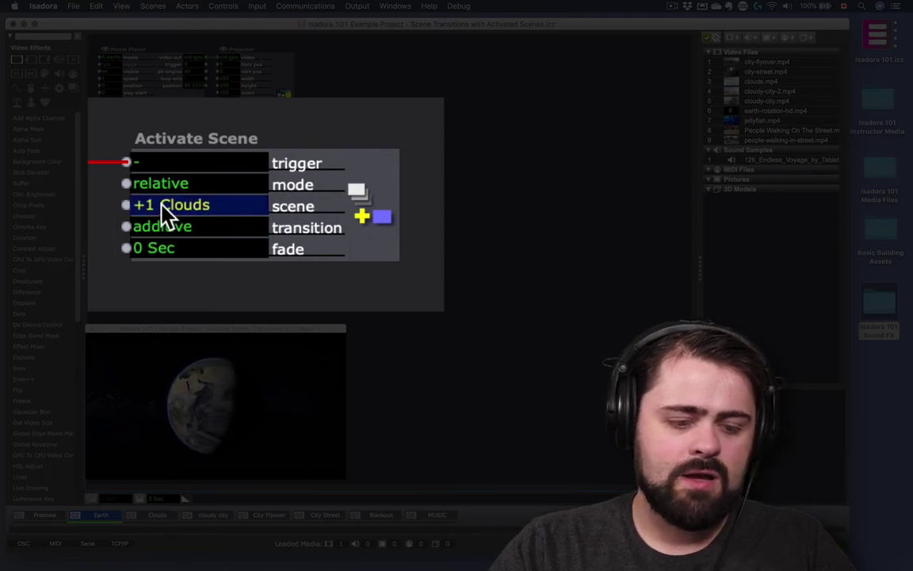
{"action": "left_click_drag", "start_coordinate": [177, 200], "coordinate": [215, 168]}
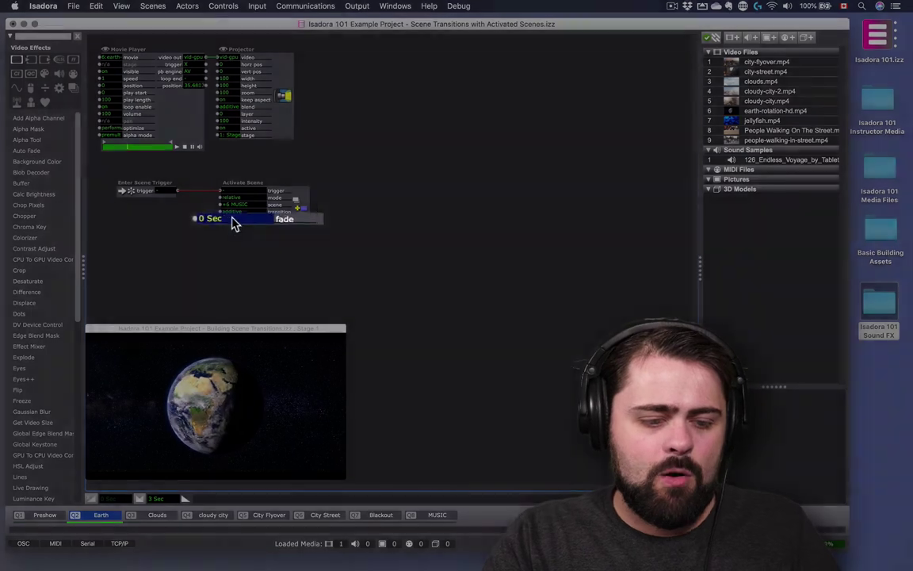
{"action": "type", "text": "3"}
{"action": "key", "text": "Return"}
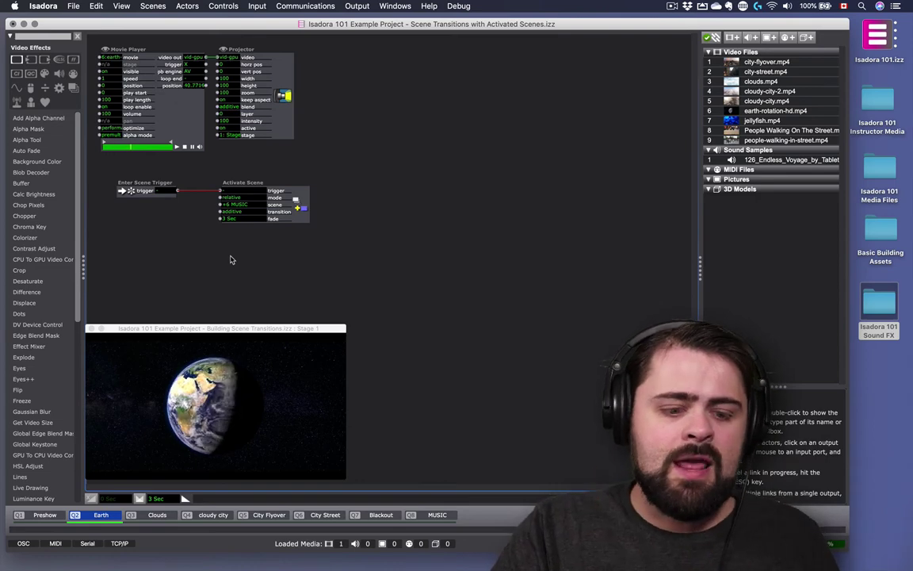
{"action": "mouse_move", "coordinate": [264, 198]}
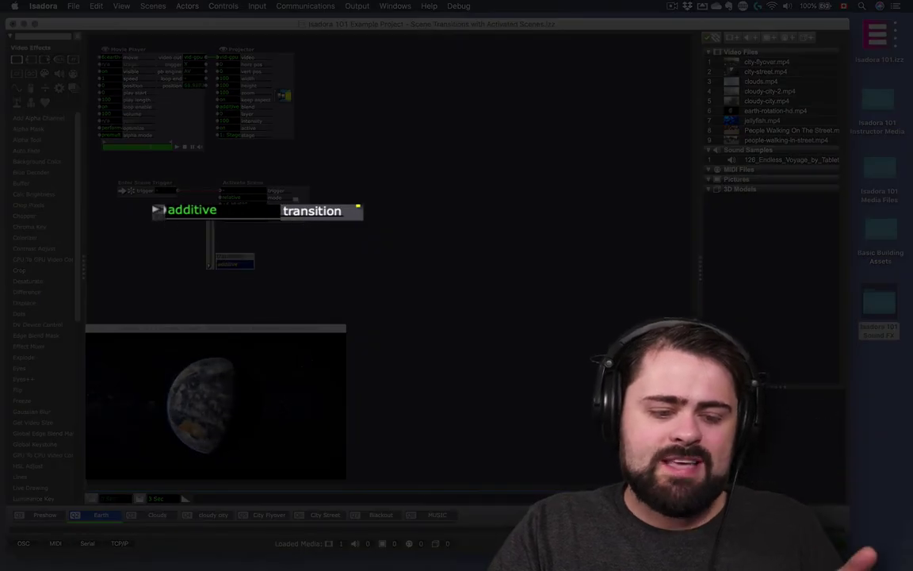
{"action": "left_click_drag", "start_coordinate": [182, 191], "coordinate": [287, 237]}
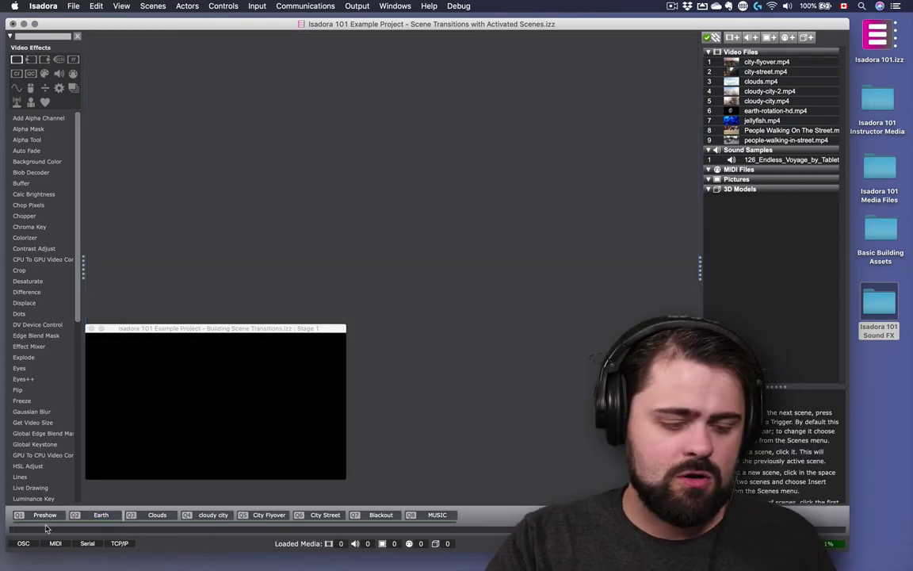
Run the scenes in order from Preshow through Blackout to test that the music plays across the transitions
{"action": "left_click", "coordinate": [44, 515]}
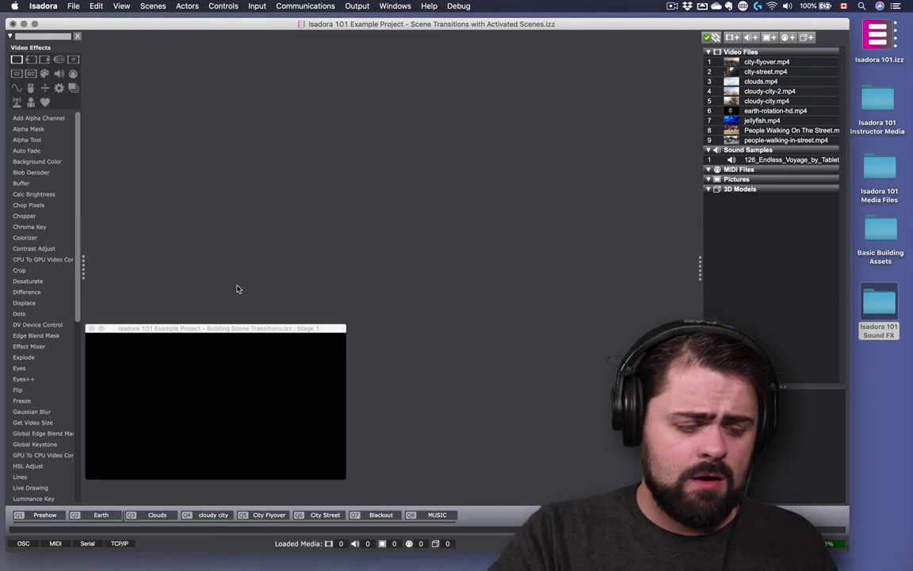
{"action": "left_click", "coordinate": [45, 516]}
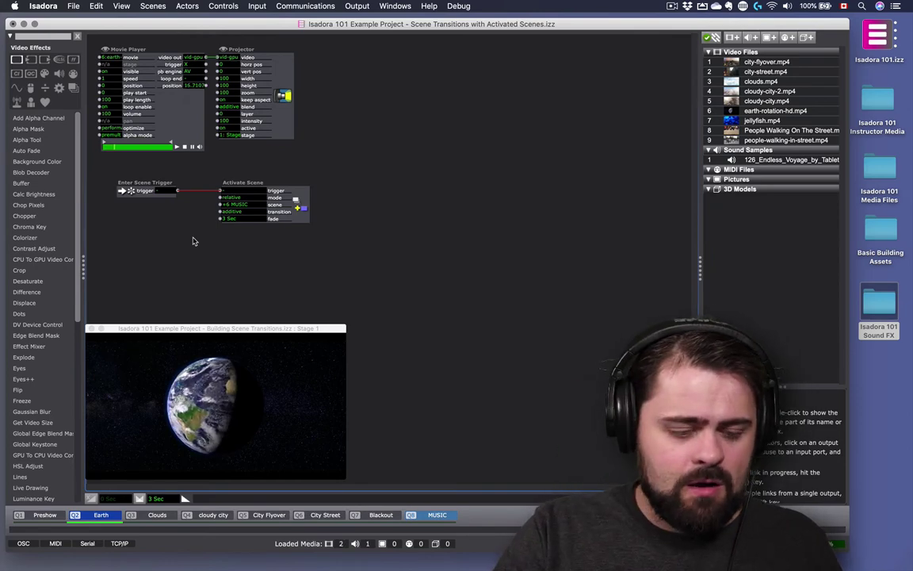
{"action": "key", "text": "super+Right"}
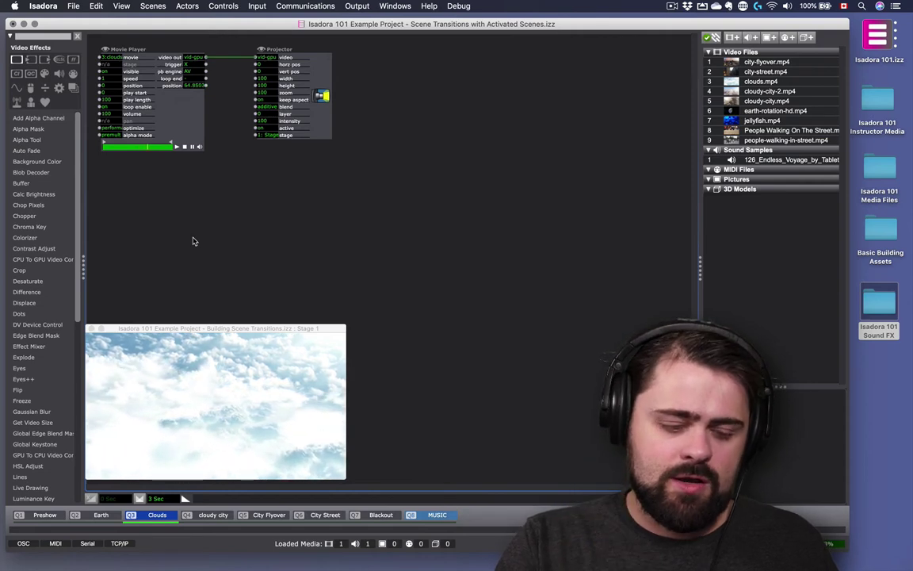
{"action": "key", "text": "super+Right"}
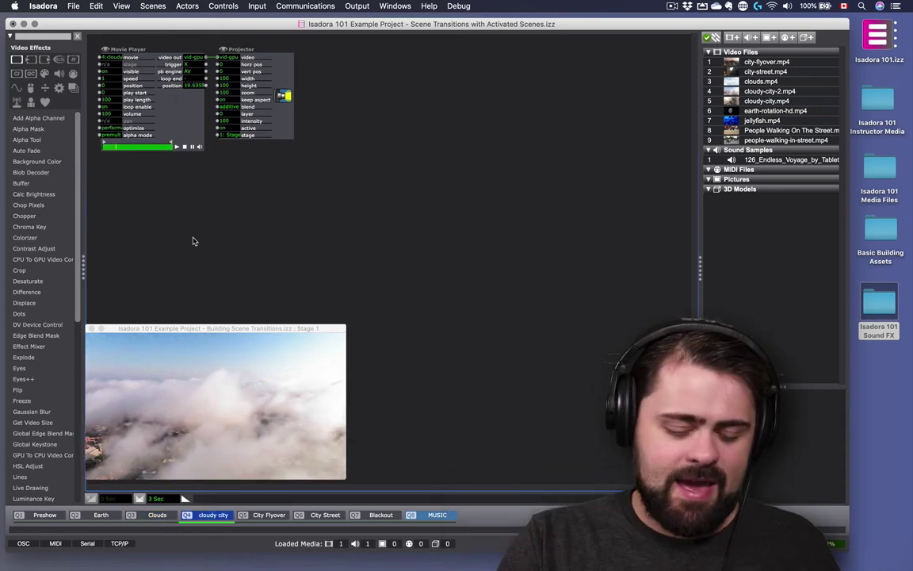
{"action": "key", "text": "super+Right"}
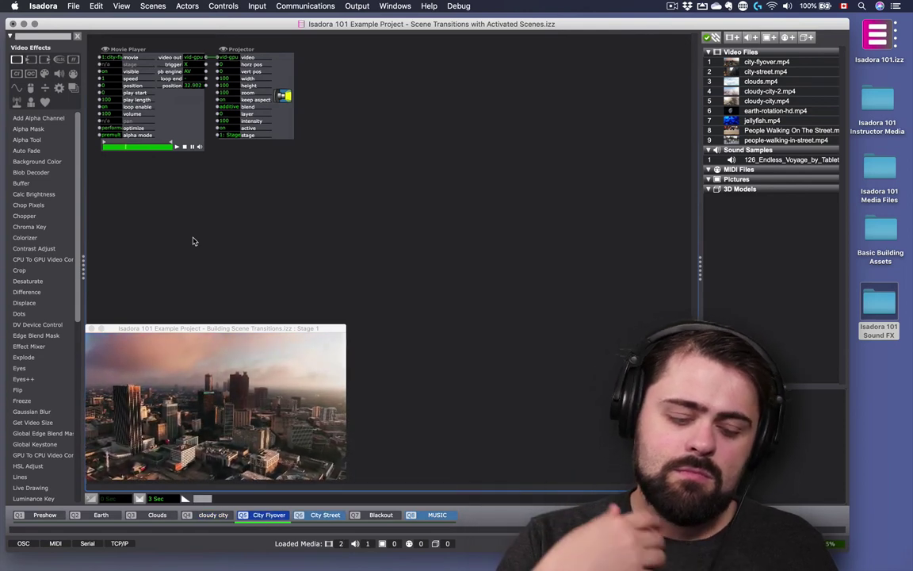
{"action": "key", "text": "super+Right"}
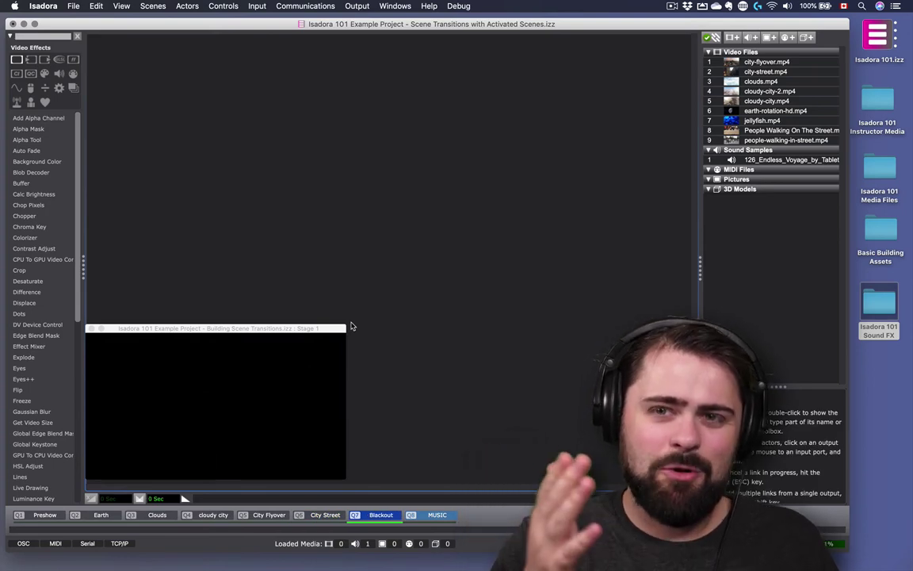
Add a Deactivate Scene actor to the Blackout scene and link a new Enter Scene Trigger to its trigger input
{"action": "double_click", "coordinate": [244, 153]}
{"action": "type", "text": "de"}
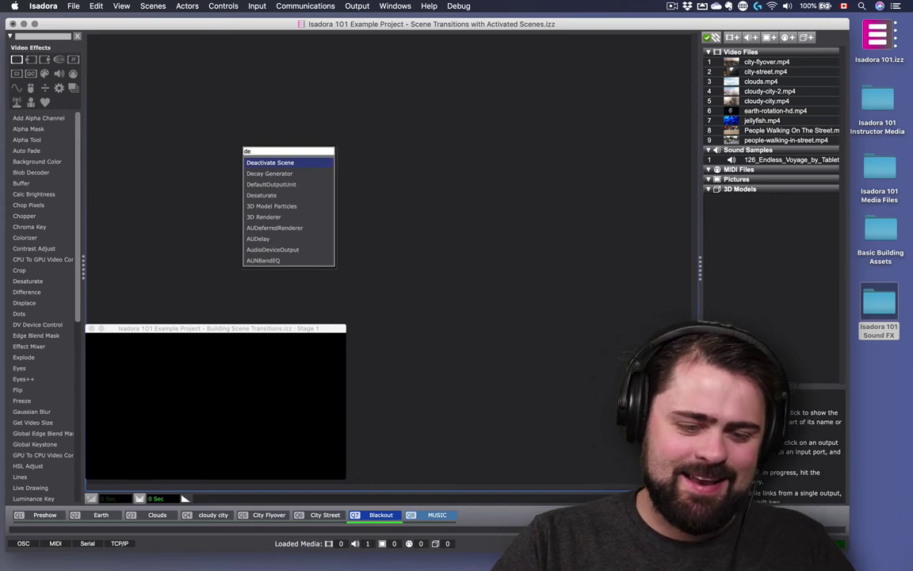
{"action": "key", "text": "Return"}
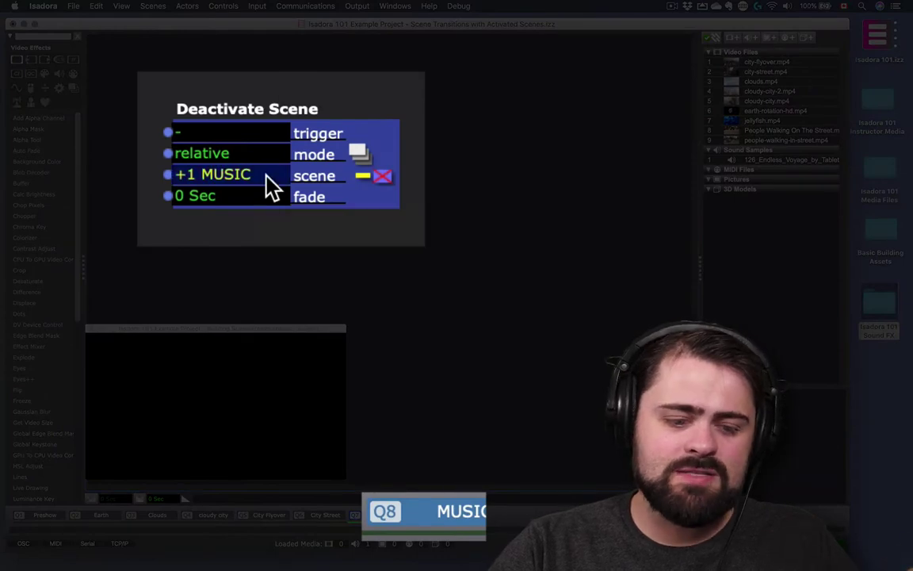
{"action": "double_click", "coordinate": [163, 184]}
{"action": "type", "text": "enter"}
{"action": "key", "text": "Return"}
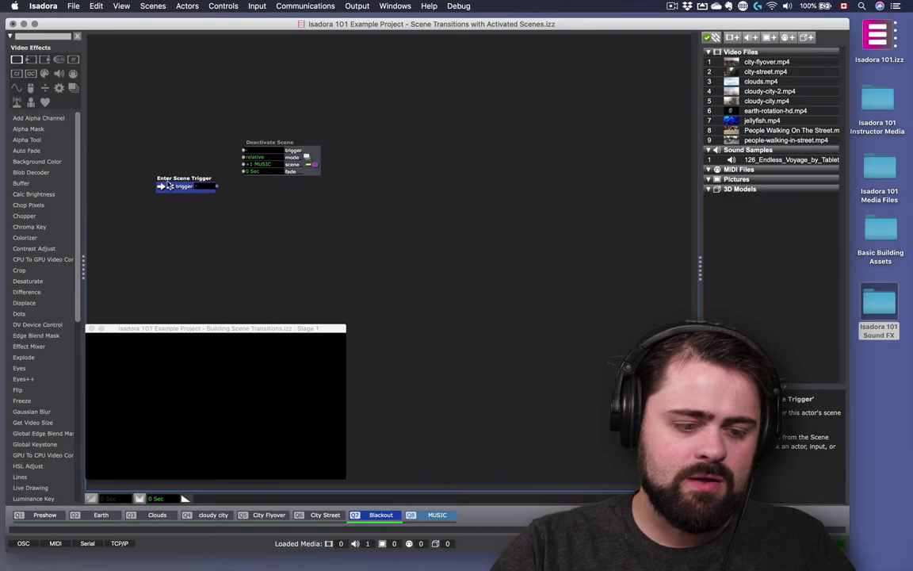
{"action": "left_click_drag", "start_coordinate": [168, 186], "coordinate": [169, 150]}
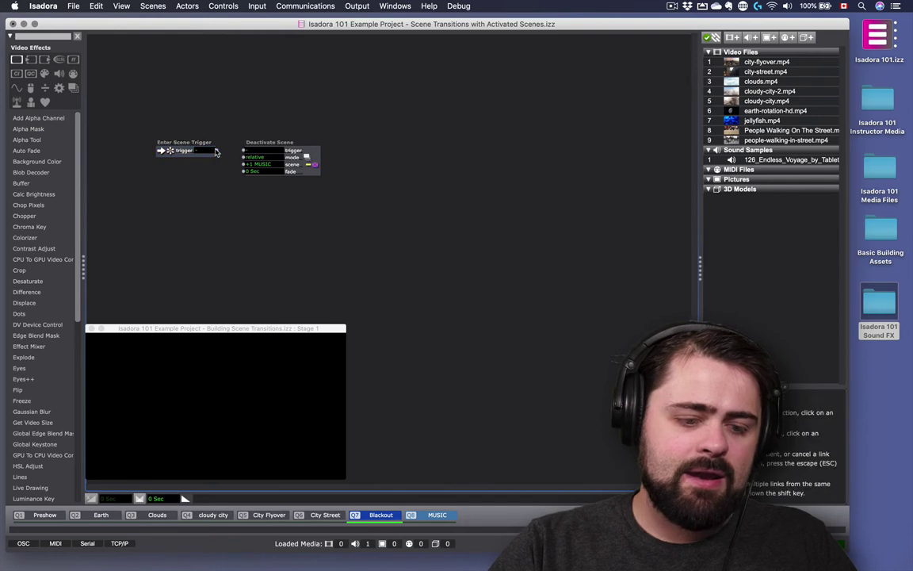
{"action": "left_click_drag", "start_coordinate": [242, 151], "coordinate": [244, 150]}
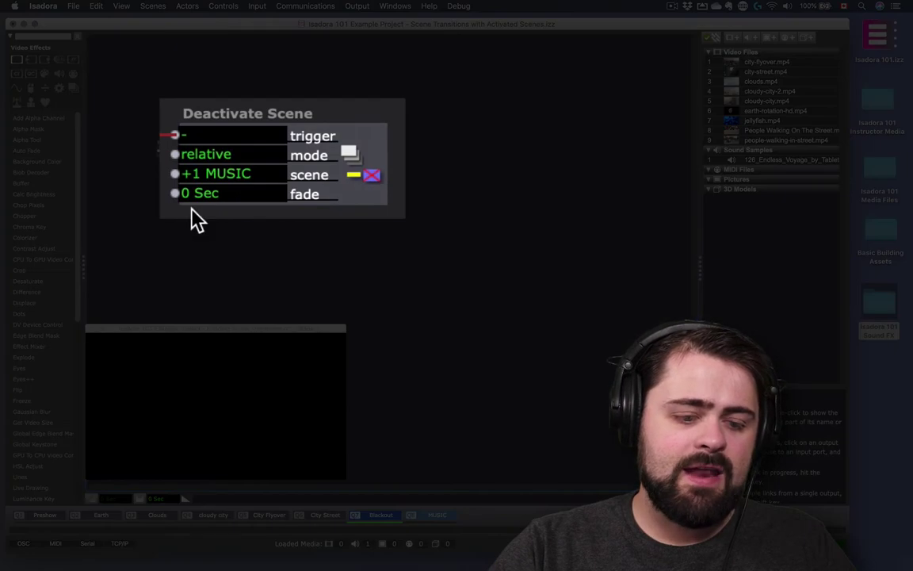
Set the Deactivate Scene actor's fade to 3 seconds
{"action": "left_click", "coordinate": [231, 181]}
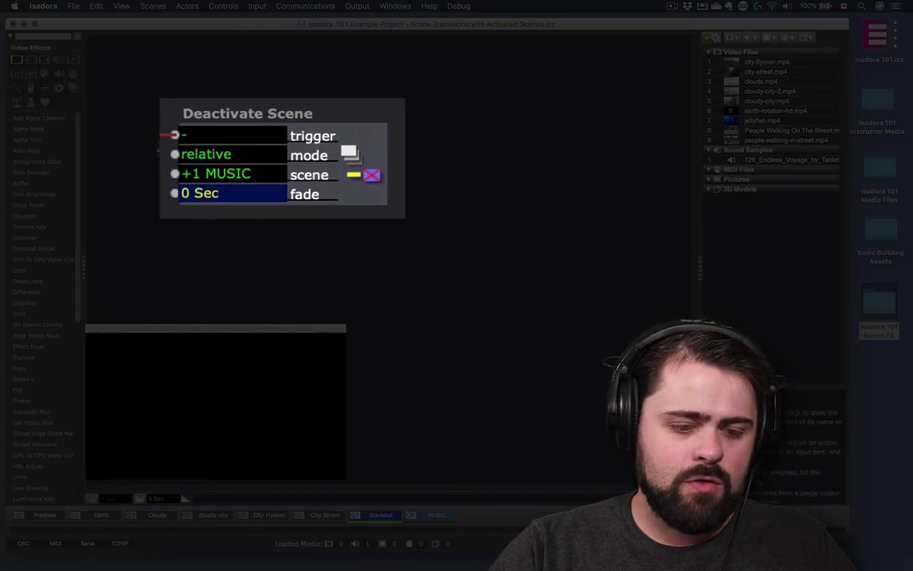
{"action": "type", "text": "3"}
{"action": "key", "text": "Return"}
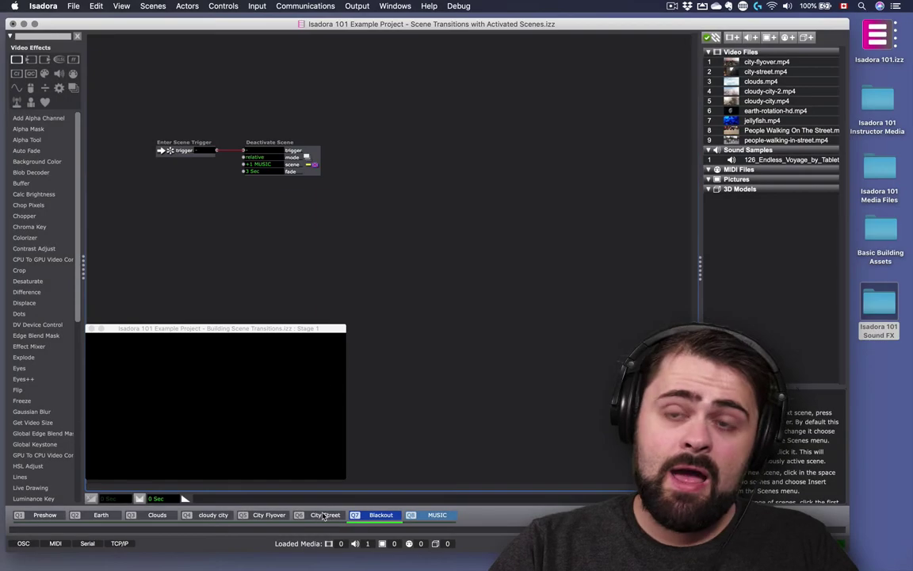
Test the music fade-out by running the show from City Street through Blackout, check the MUSIC scene, and return to Blackout
{"action": "left_click", "coordinate": [324, 515]}
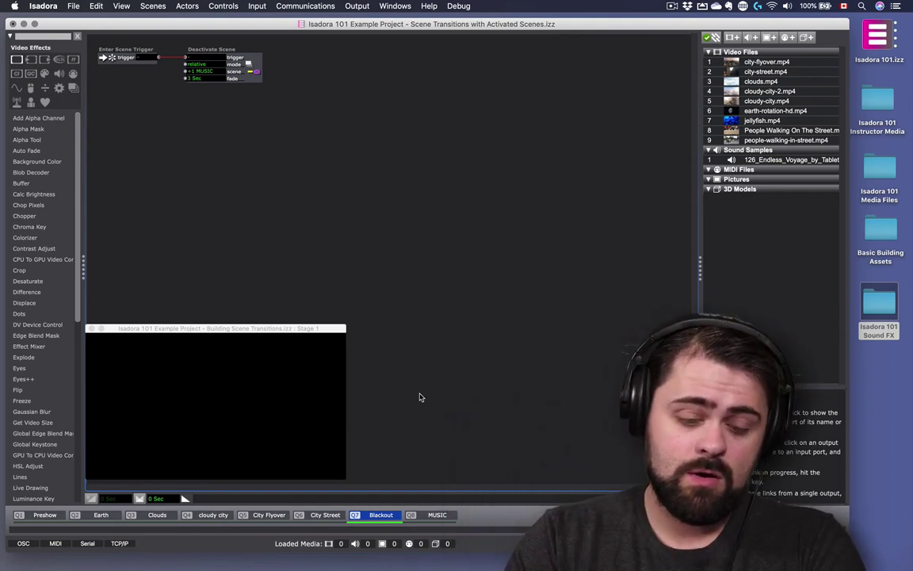
{"action": "key", "text": "Right"}
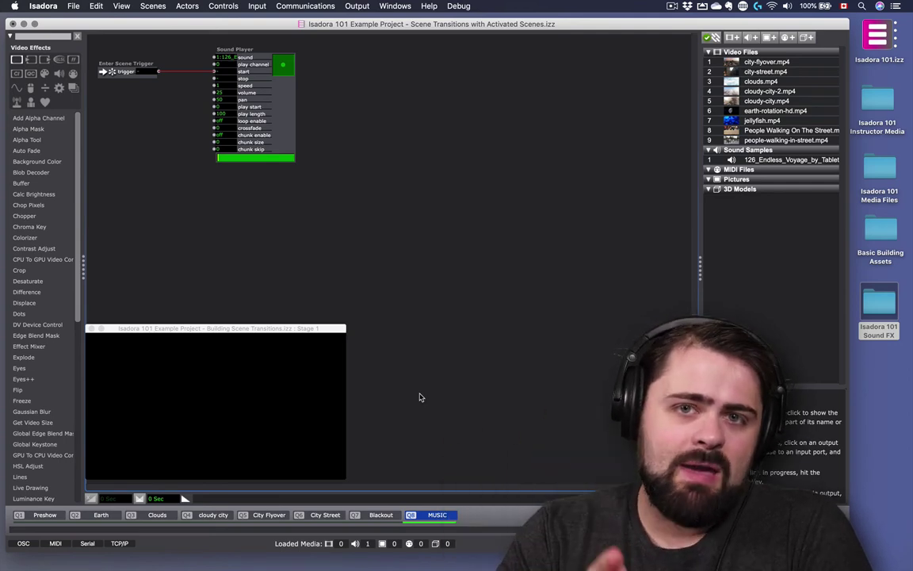
{"action": "left_click", "coordinate": [381, 515]}
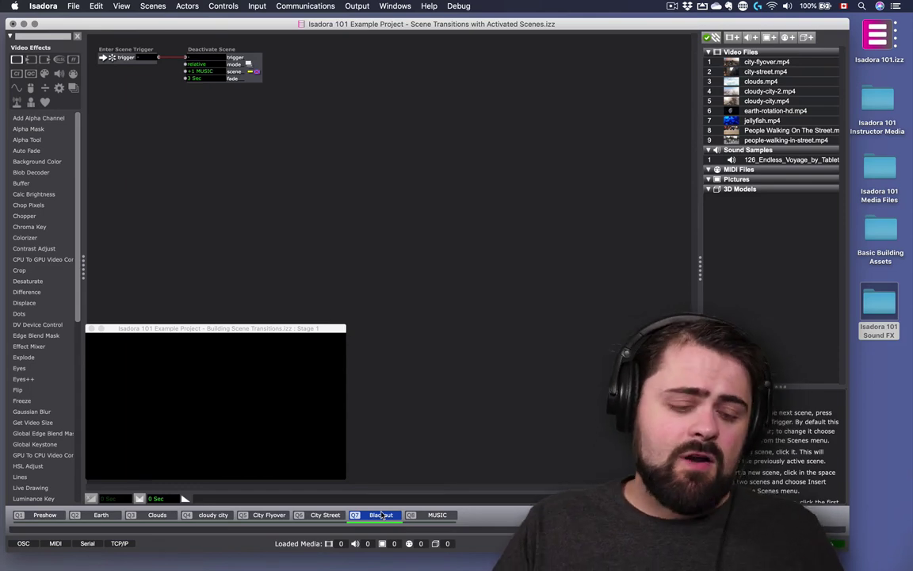
Review the music activation and deactivation setup by visiting the Earth, MUSIC, Blackout and City Street scenes
{"action": "left_click", "coordinate": [101, 515]}
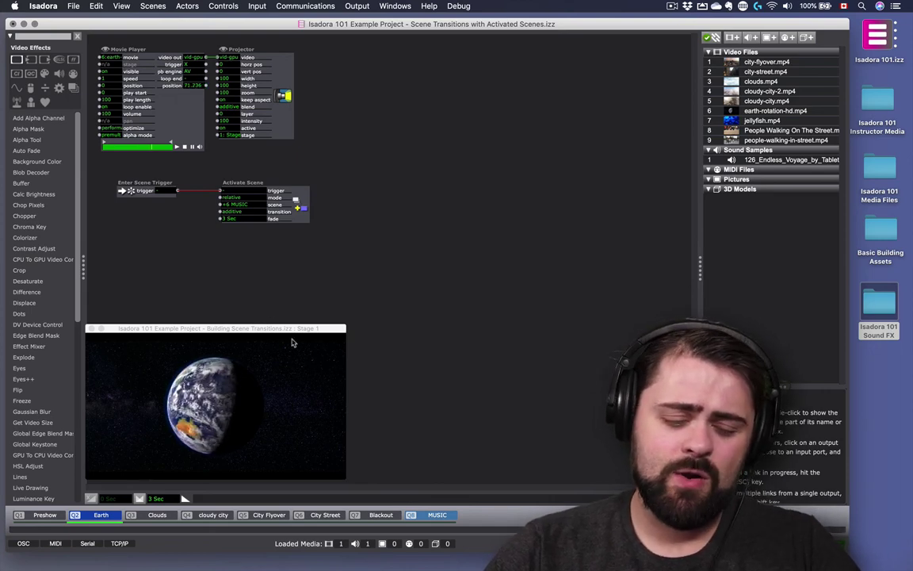
{"action": "left_click", "coordinate": [424, 516]}
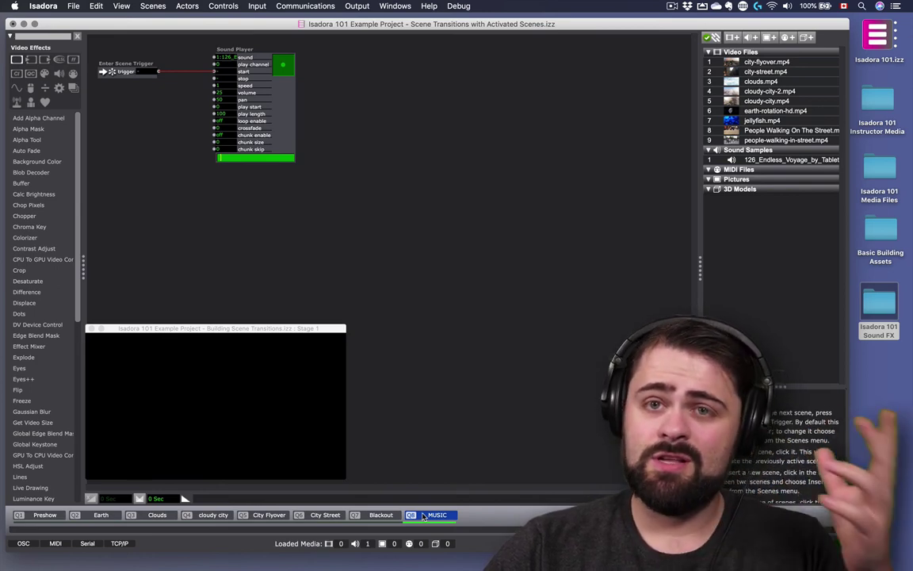
{"action": "left_click", "coordinate": [387, 515]}
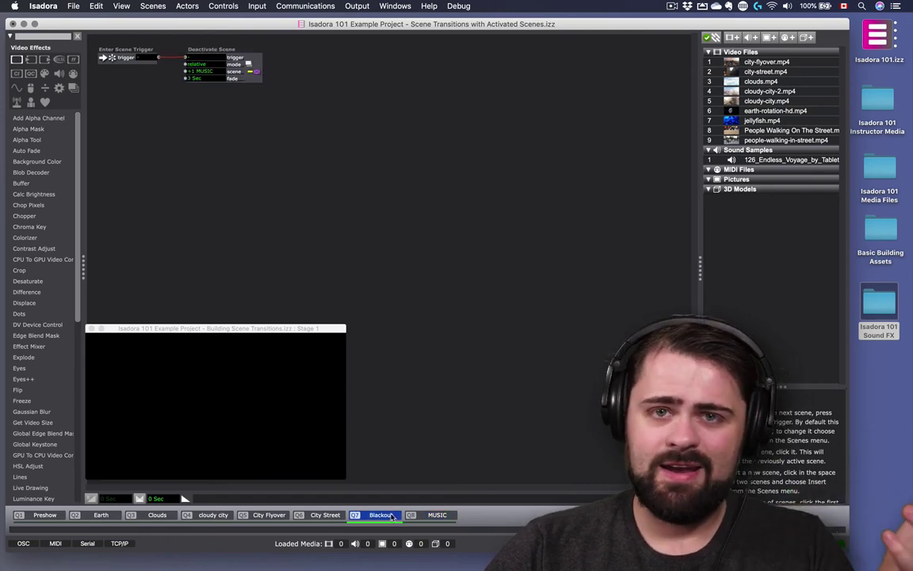
{"action": "left_click", "coordinate": [327, 515]}
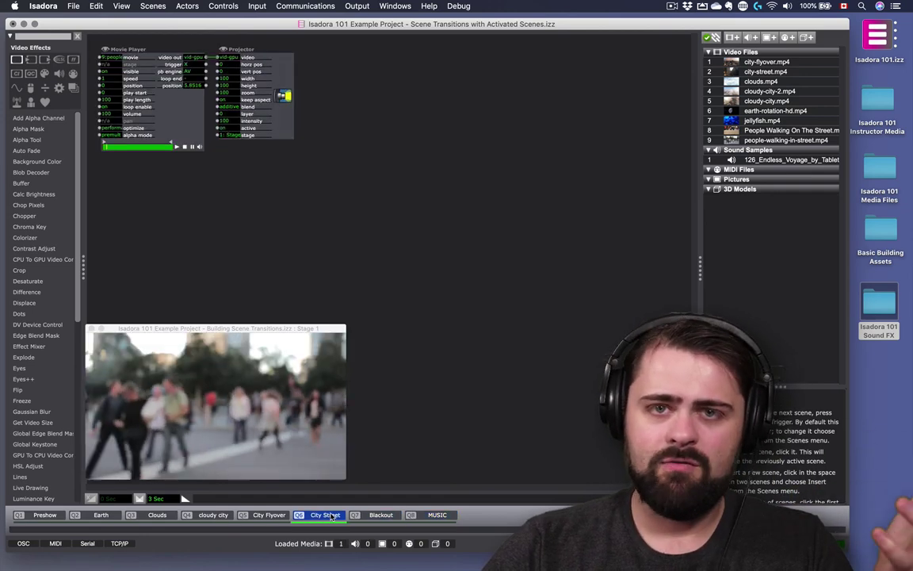